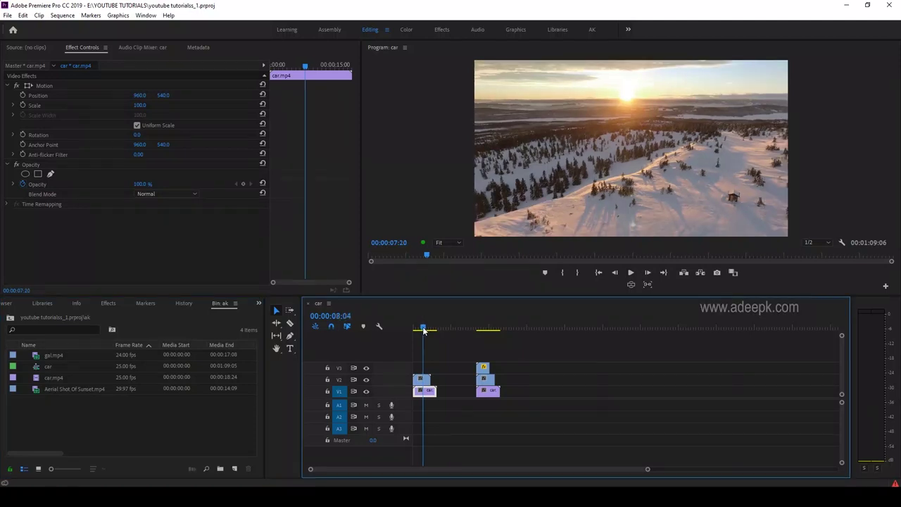
- Scrub the playhead to about 00:00:11:13 on the snowy sunset shot
{"action": "left_click_drag", "start_coordinate": [423, 330], "coordinate": [429, 331]}
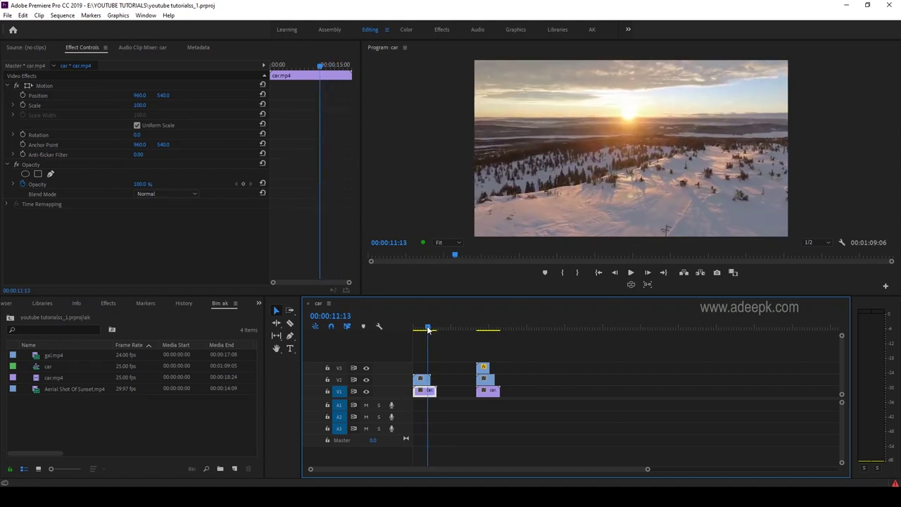
- Search the Effects panel for 'crop' and apply Crop to the V1 car clip
{"action": "left_click", "coordinate": [108, 304]}
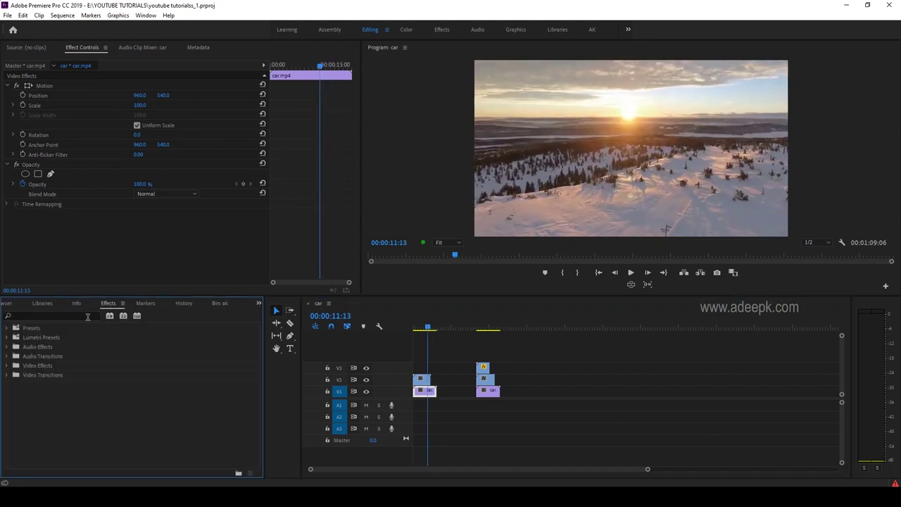
{"action": "left_click", "coordinate": [53, 316]}
{"action": "type", "text": "crop"}
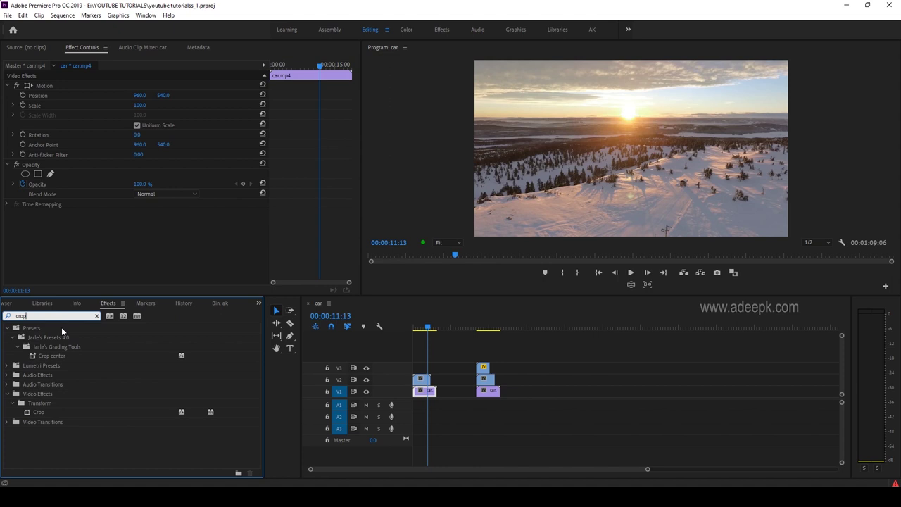
{"action": "left_click_drag", "start_coordinate": [40, 414], "coordinate": [422, 391]}
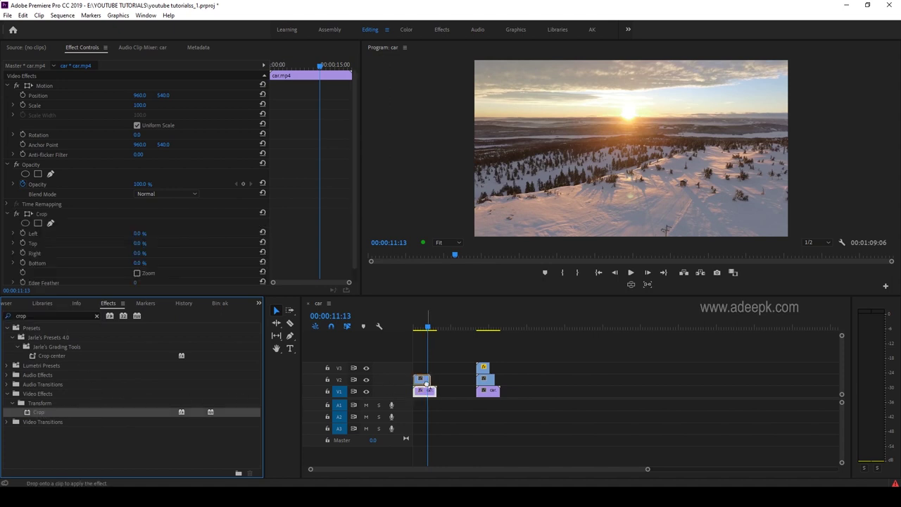
- Set the car clip's Crop Left and Crop Right to 25%
{"action": "left_click", "coordinate": [420, 380]}
{"action": "left_click", "coordinate": [424, 329]}
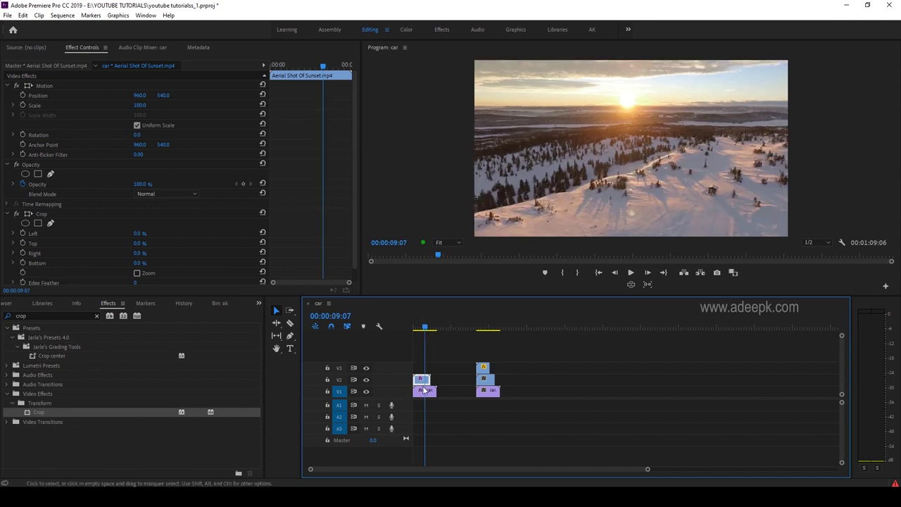
{"action": "left_click", "coordinate": [423, 394]}
{"action": "scroll", "coordinate": [134, 227], "scroll_direction": "down", "scroll_amount": 1}
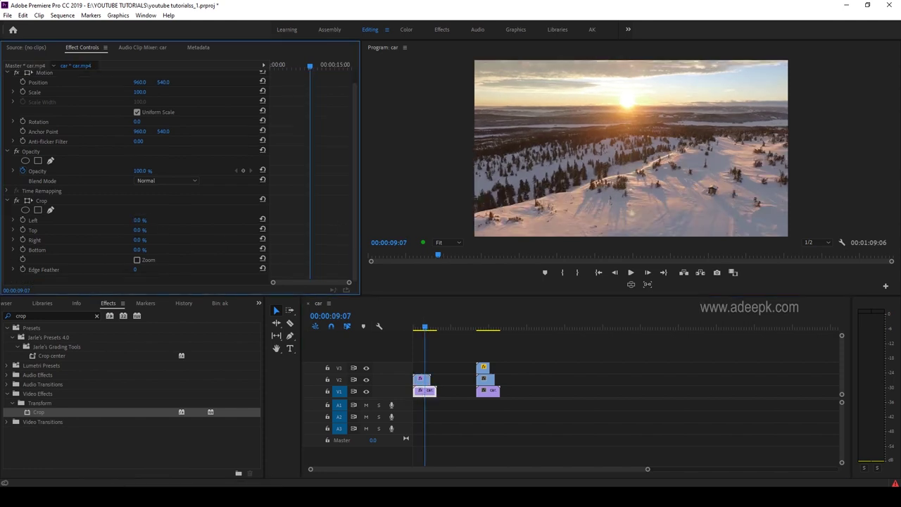
{"action": "left_click", "coordinate": [143, 219]}
{"action": "type", "text": "25"}
{"action": "key", "text": "Return"}
{"action": "left_click", "coordinate": [140, 240]}
{"action": "type", "text": "25"}
{"action": "key", "text": "Return"}
{"action": "left_click_drag", "start_coordinate": [426, 330], "coordinate": [435, 331]}
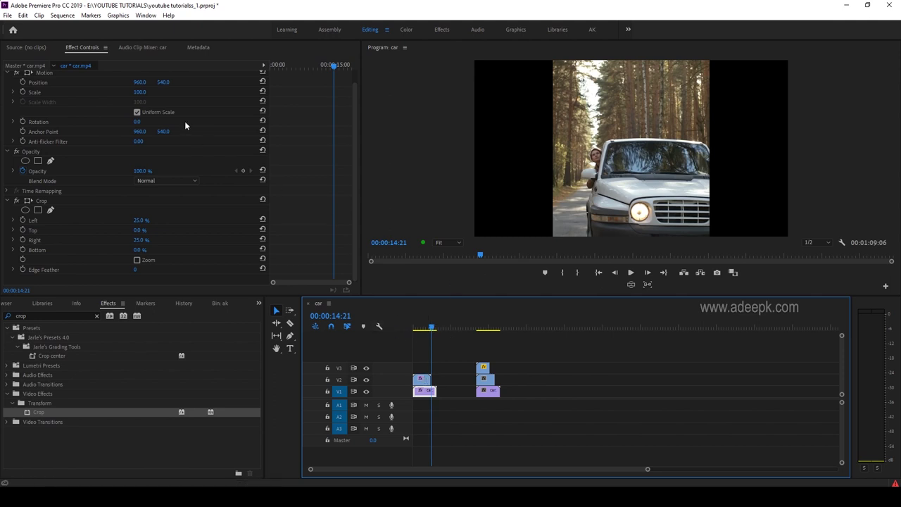
- Slide the car clip into the right half of the frame using Motion
{"action": "left_click_drag", "start_coordinate": [352, 125], "coordinate": [355, 96]}
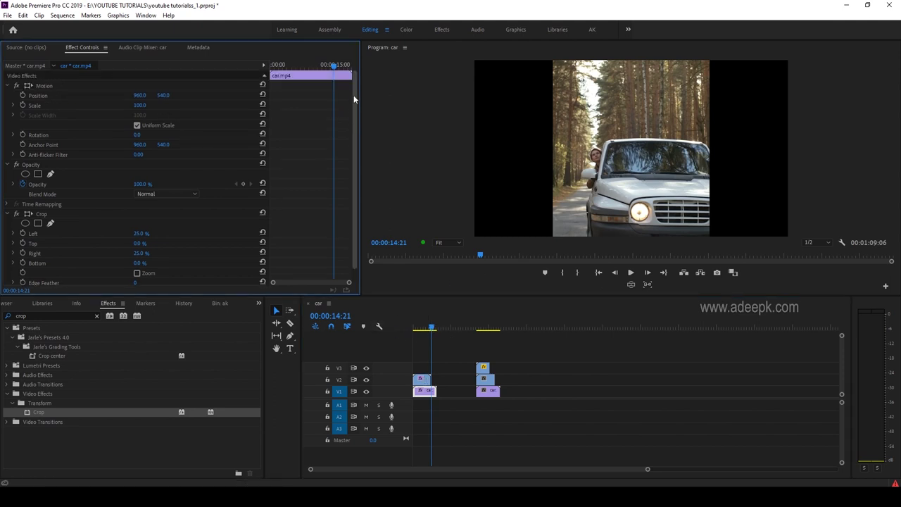
{"action": "left_click", "coordinate": [28, 86]}
{"action": "left_click_drag", "start_coordinate": [607, 135], "coordinate": [726, 140]}
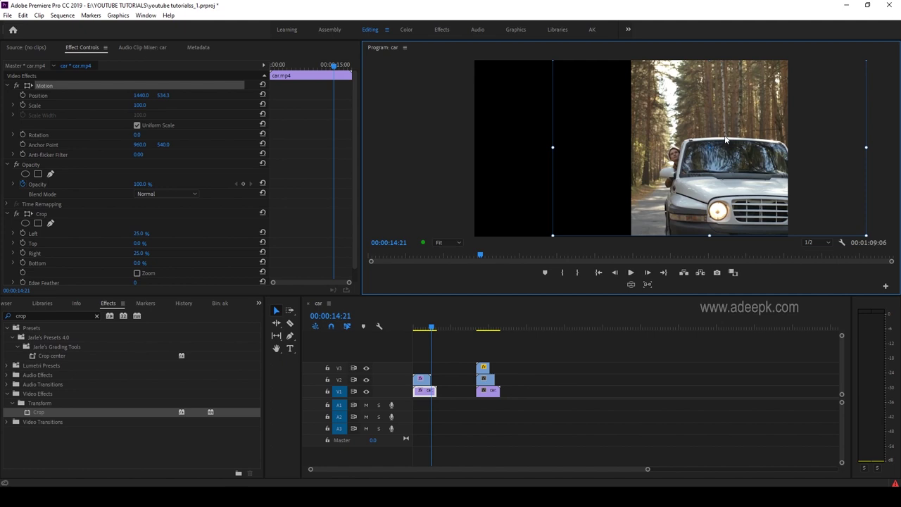
- Crop the V2 sunset clip 25% on the left and 25% on the right
{"action": "left_click", "coordinate": [425, 327]}
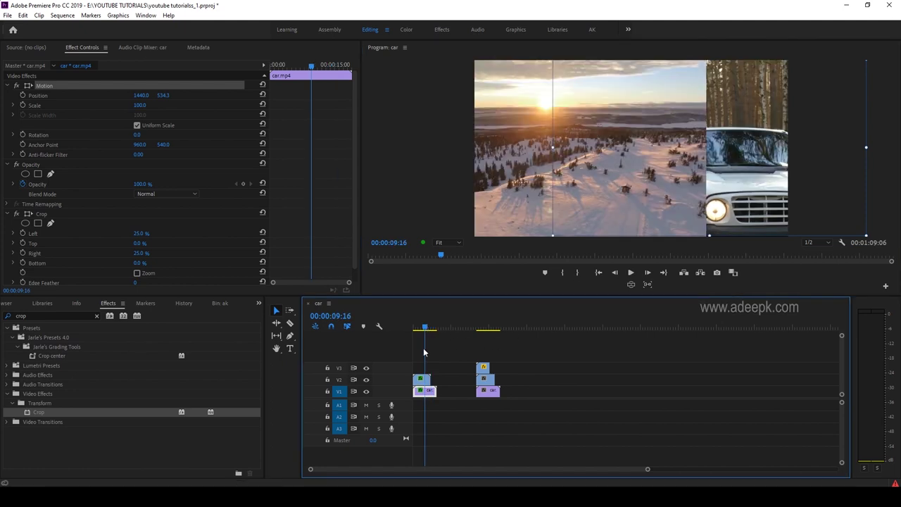
{"action": "left_click", "coordinate": [420, 380]}
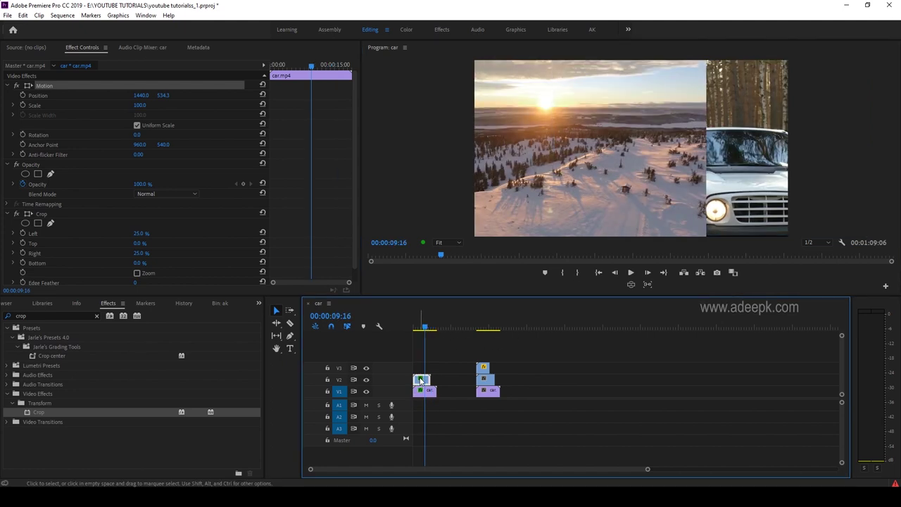
{"action": "left_click", "coordinate": [140, 233]}
{"action": "type", "text": "25"}
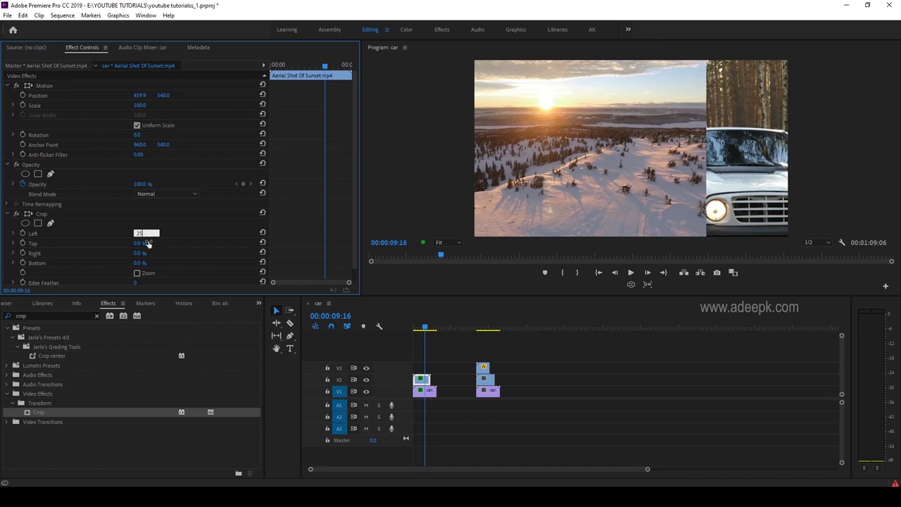
{"action": "key", "text": "Return"}
{"action": "left_click", "coordinate": [140, 253]}
{"action": "type", "text": "25"}
{"action": "key", "text": "Return"}
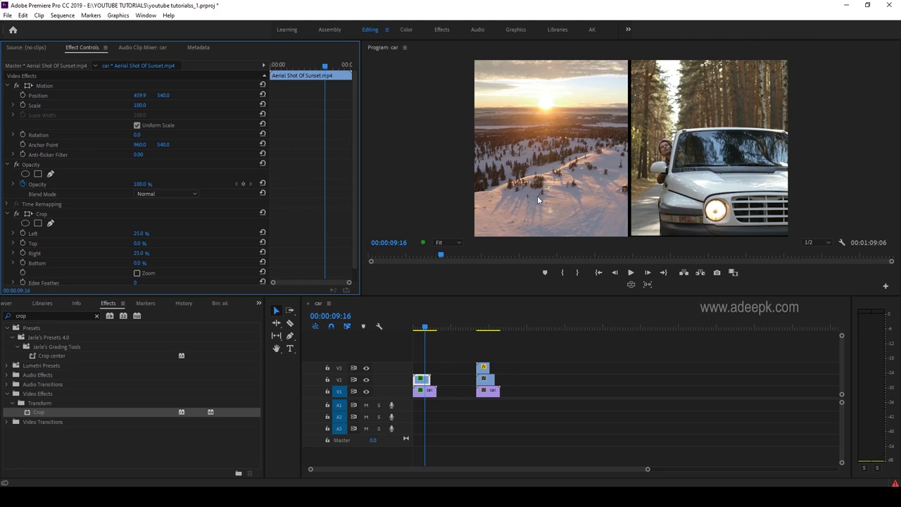
- Nudge the sunset clip to Position X about 485.7 so it meets the car clip
{"action": "left_click", "coordinate": [28, 88]}
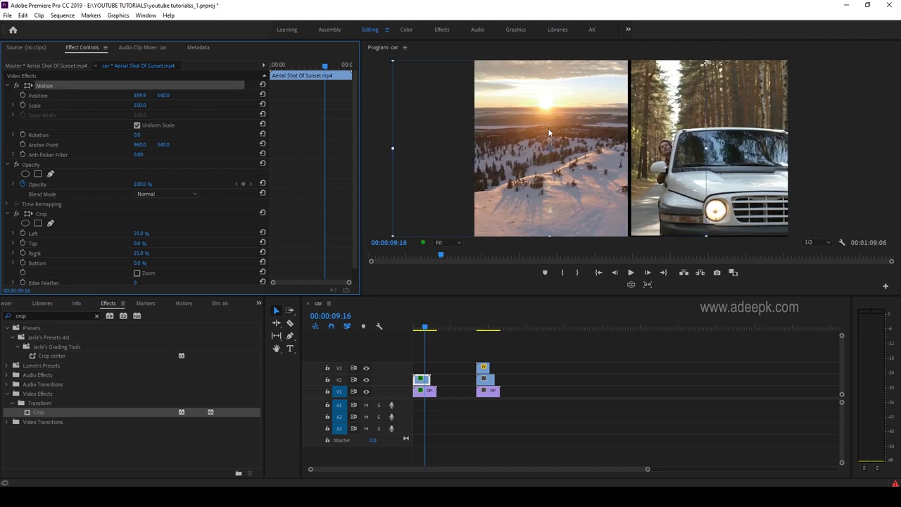
{"action": "left_click_drag", "start_coordinate": [550, 133], "coordinate": [550, 137]}
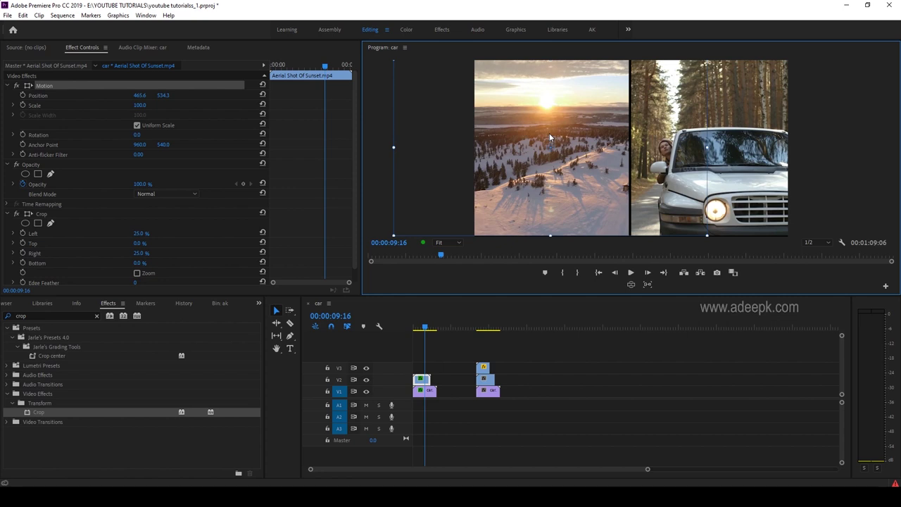
{"action": "left_click_drag", "start_coordinate": [551, 137], "coordinate": [554, 138]}
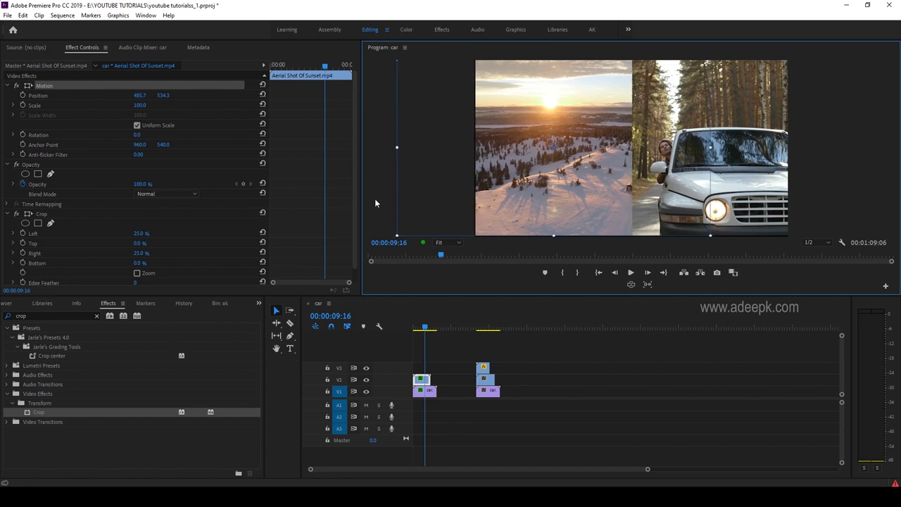
- Reset the sunset clip's Edge Feather to zero and shift the clip slightly left
{"action": "scroll", "coordinate": [211, 233], "scroll_direction": "down", "scroll_amount": 1}
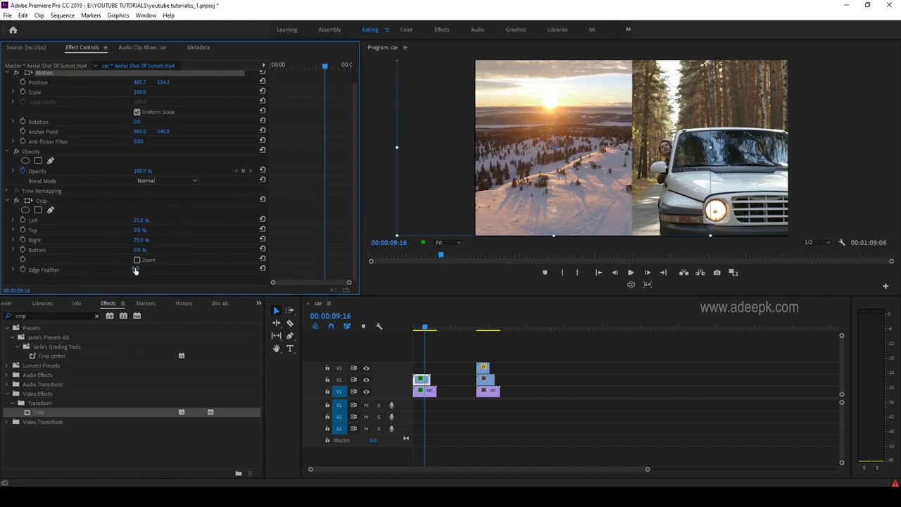
{"action": "mouse_move", "coordinate": [137, 270]}
{"action": "left_mouse_down"}
{"action": "mouse_move", "coordinate": [169, 270]}
{"action": "mouse_move", "coordinate": [150, 270]}
{"action": "left_mouse_up"}
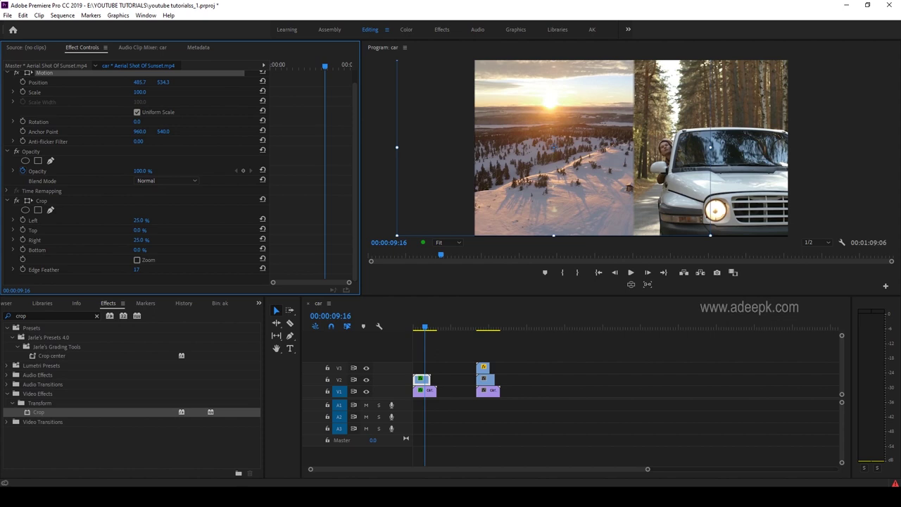
{"action": "mouse_move", "coordinate": [148, 269]}
{"action": "left_mouse_down"}
{"action": "mouse_move", "coordinate": [124, 269]}
{"action": "mouse_move", "coordinate": [149, 270]}
{"action": "left_mouse_up"}
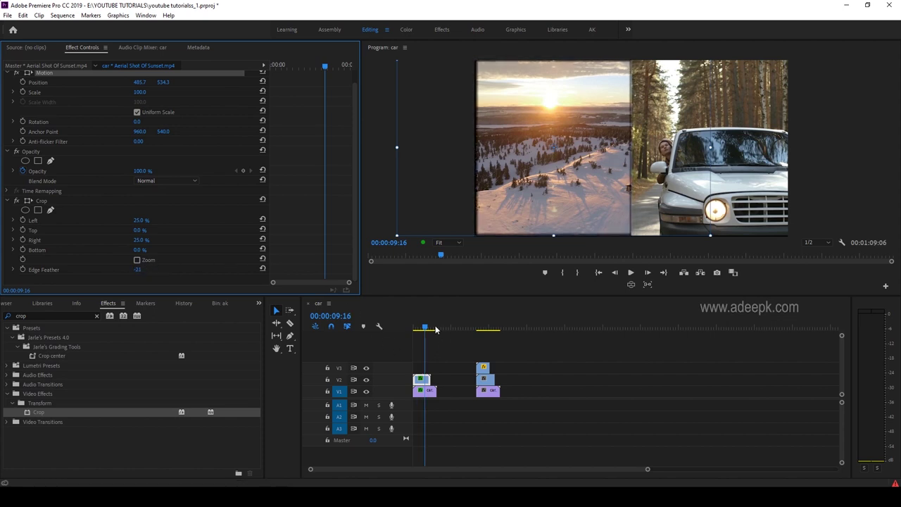
{"action": "left_click", "coordinate": [262, 269]}
{"action": "left_click_drag", "start_coordinate": [543, 184], "coordinate": [532, 184]}
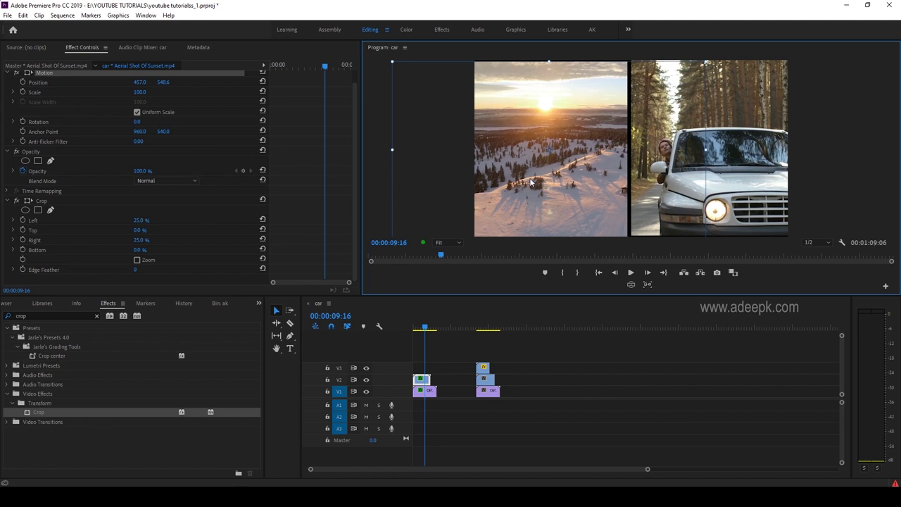
- Draw a vertical Pen line from the frame's top edge to its bottom at the split
{"action": "left_click", "coordinate": [436, 352]}
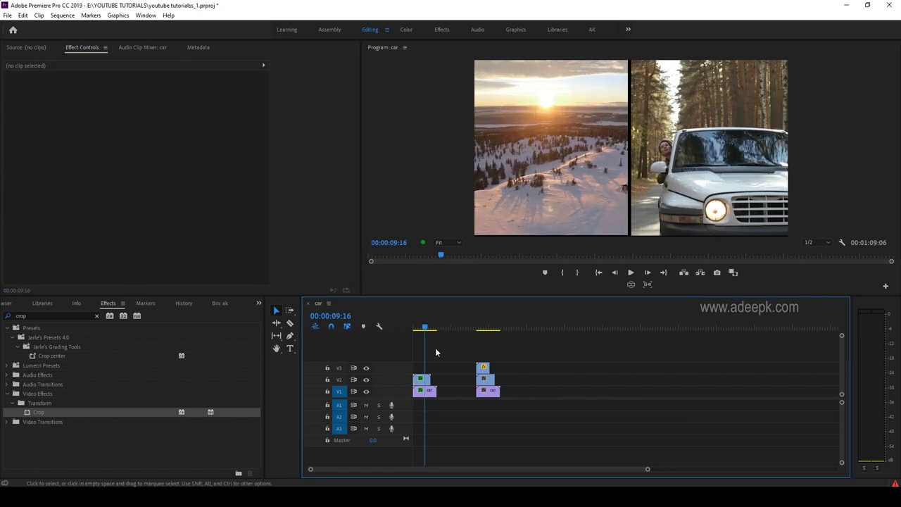
{"action": "left_click", "coordinate": [291, 340]}
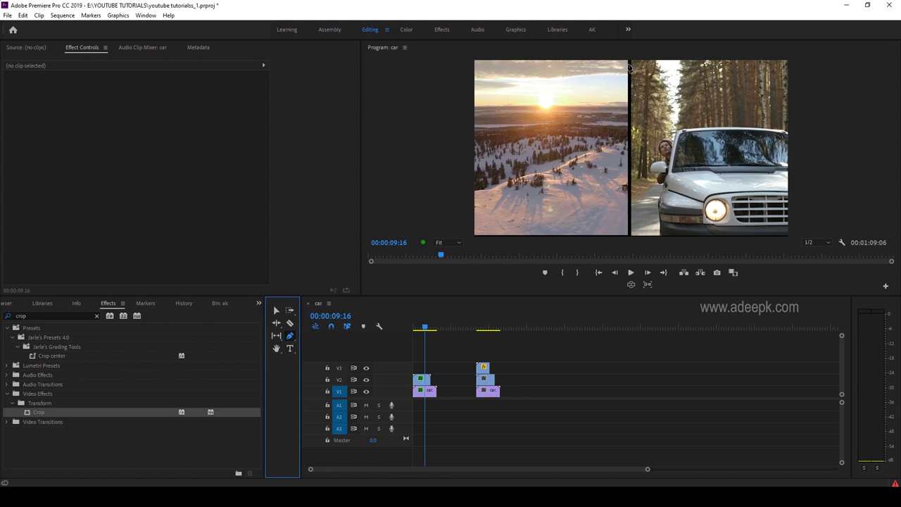
{"action": "left_click", "coordinate": [629, 63]}
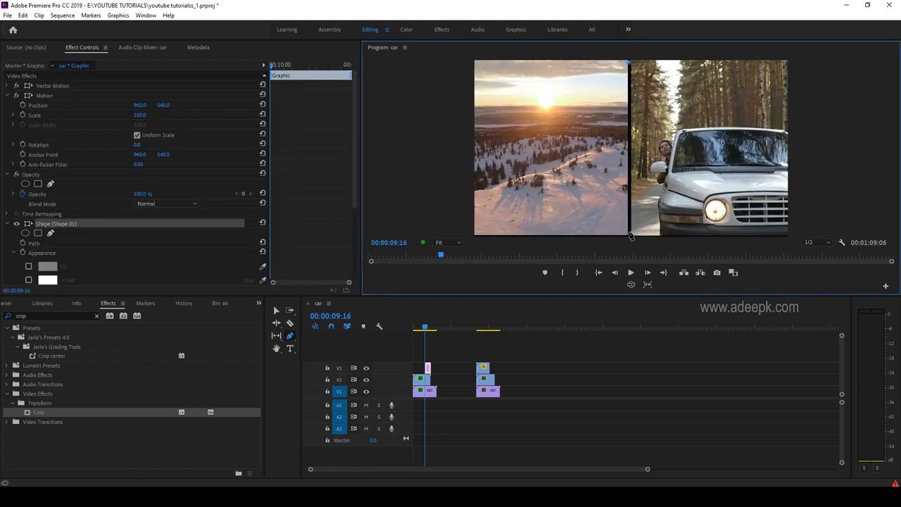
{"action": "left_click", "coordinate": [630, 234]}
{"action": "left_click_drag", "start_coordinate": [354, 195], "coordinate": [354, 216]}
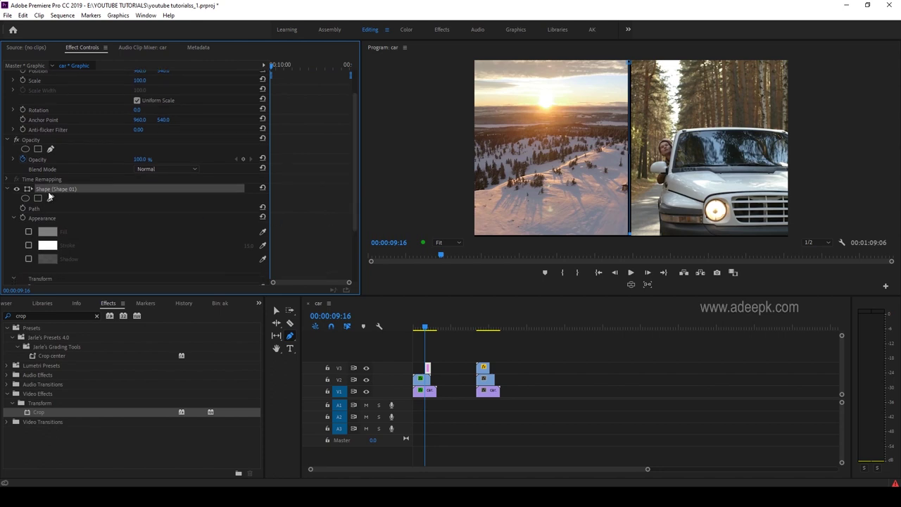
- Give the divider line a white stroke of width 21, undoing a stray diagonal segment
{"action": "left_click", "coordinate": [28, 246]}
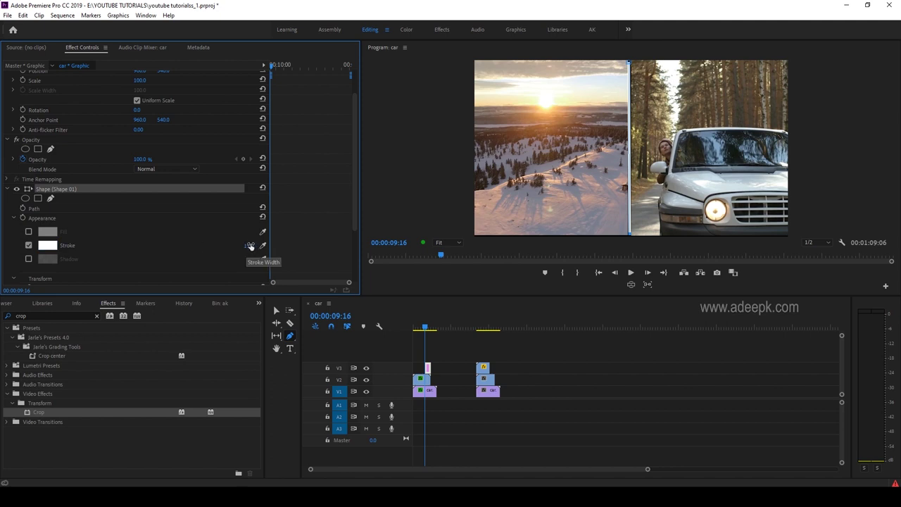
{"action": "mouse_move", "coordinate": [250, 246]}
{"action": "left_mouse_down"}
{"action": "mouse_move", "coordinate": [265, 245]}
{"action": "mouse_move", "coordinate": [264, 224]}
{"action": "left_mouse_up"}
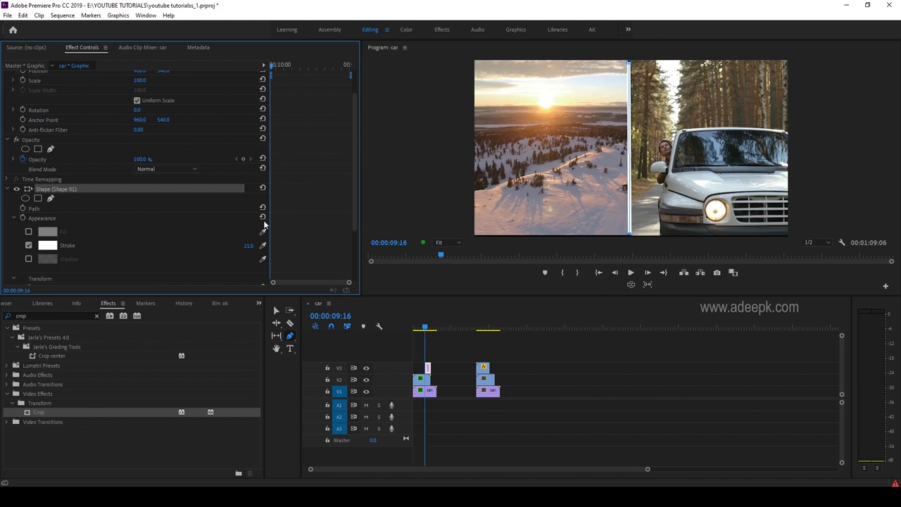
{"action": "left_click", "coordinate": [422, 170]}
{"action": "left_click", "coordinate": [631, 233]}
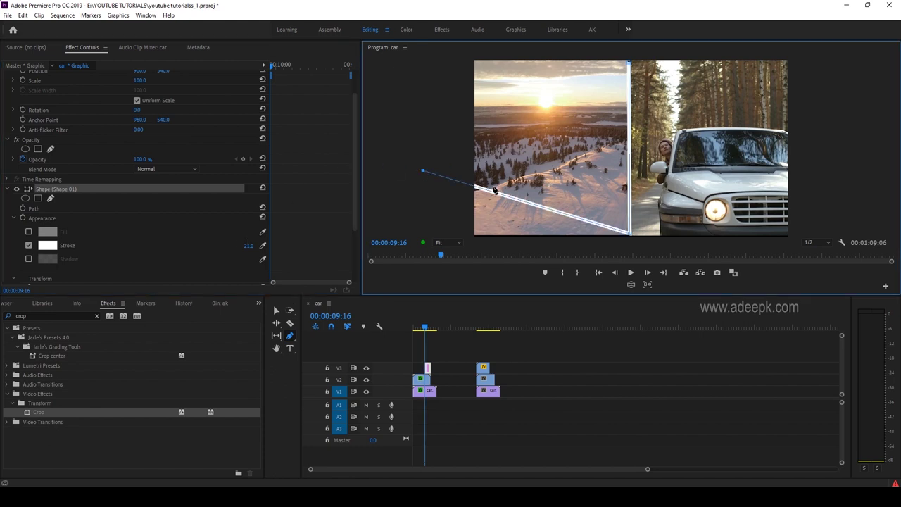
{"action": "key", "text": "ctrl+z"}
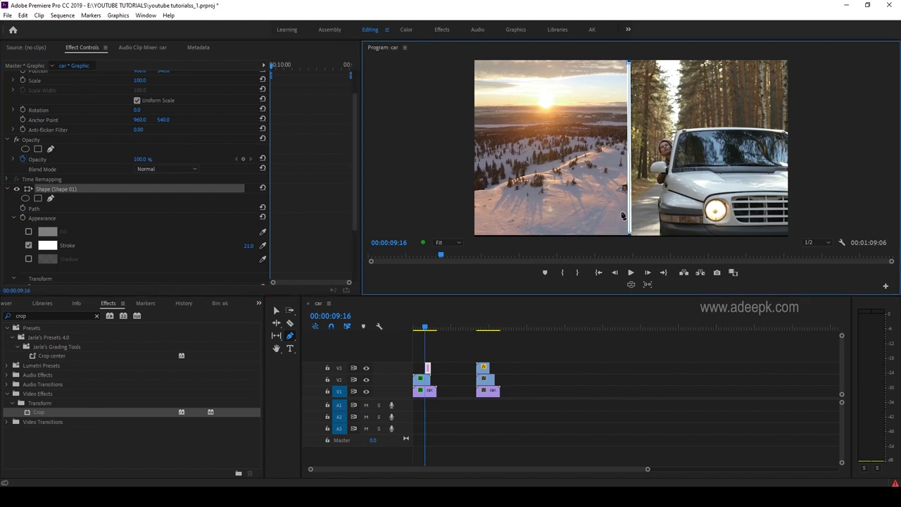
{"action": "left_click", "coordinate": [276, 310]}
{"action": "left_click", "coordinate": [442, 216]}
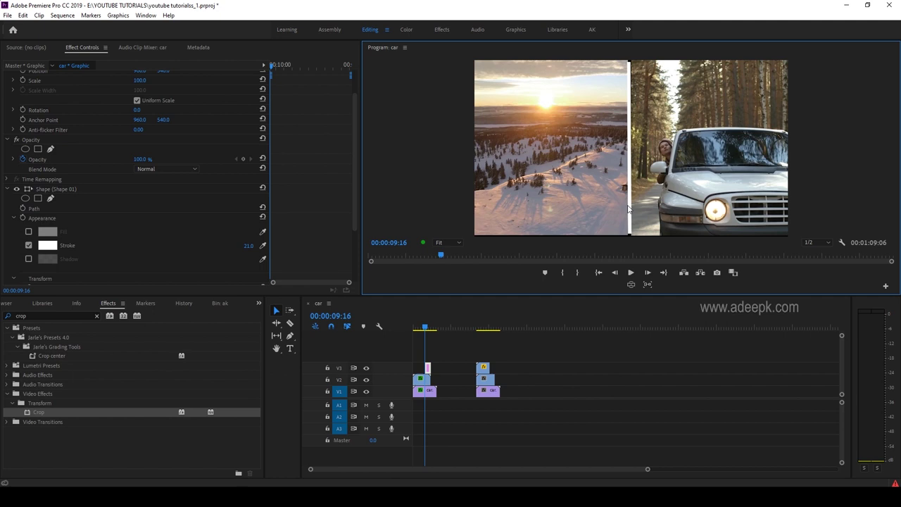
- Scrub the playhead forward to the second clip group near one minute
{"action": "left_click", "coordinate": [426, 328]}
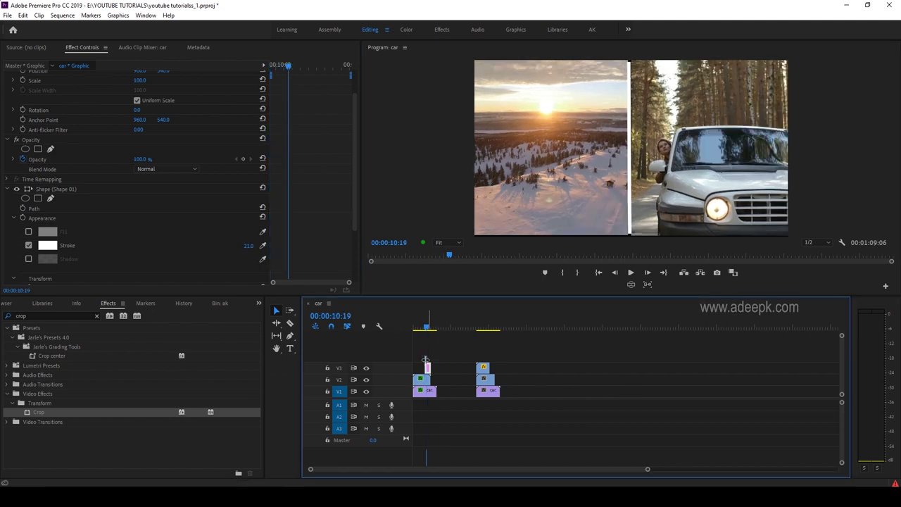
{"action": "left_click", "coordinate": [428, 367]}
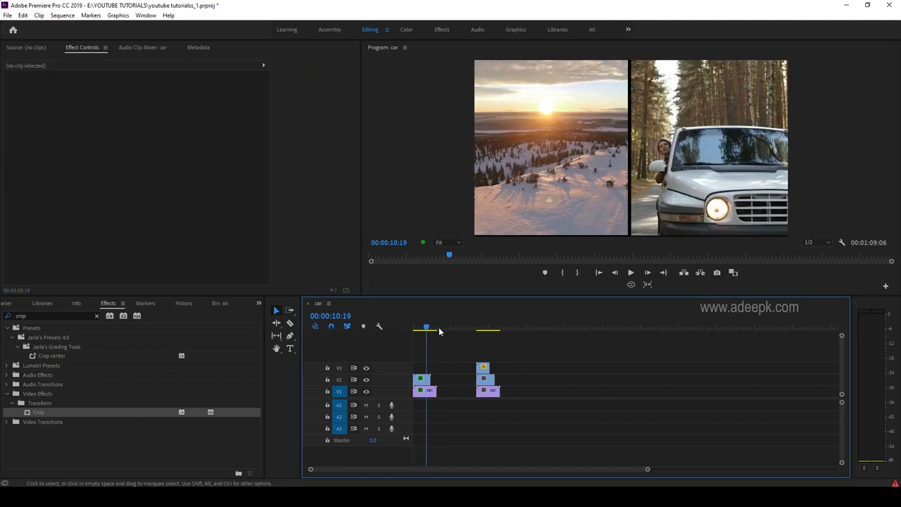
{"action": "left_click_drag", "start_coordinate": [441, 328], "coordinate": [496, 329]}
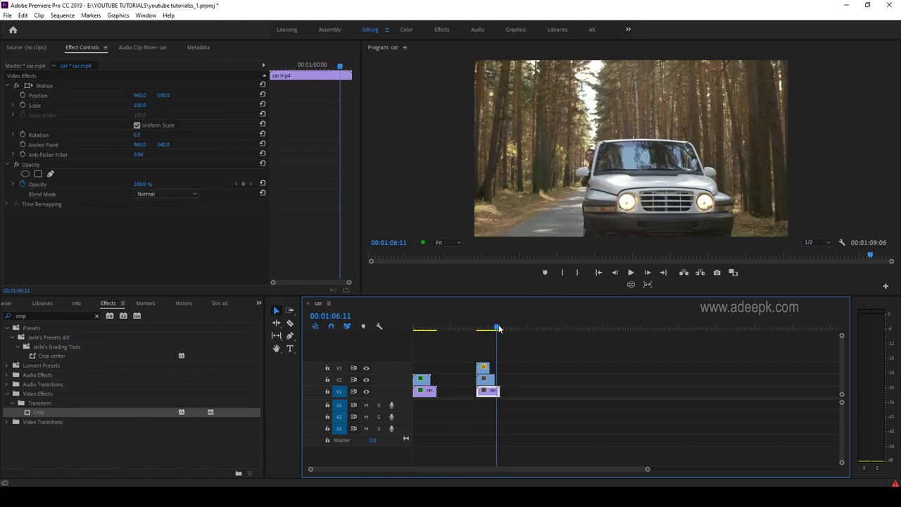
{"action": "left_click_drag", "start_coordinate": [495, 328], "coordinate": [491, 329]}
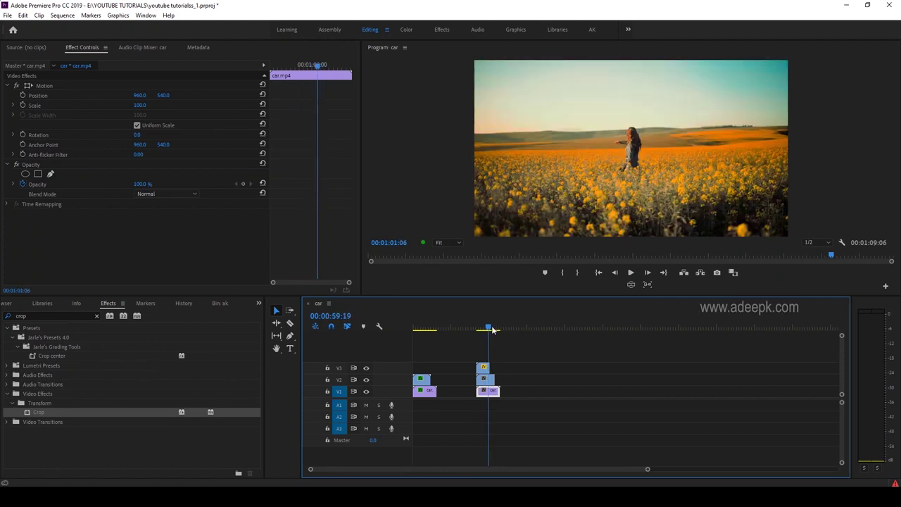
- Search 'wipe' and drag Linear Wipe onto the V1 car clip and the V2 clip above it
{"action": "left_click", "coordinate": [11, 310]}
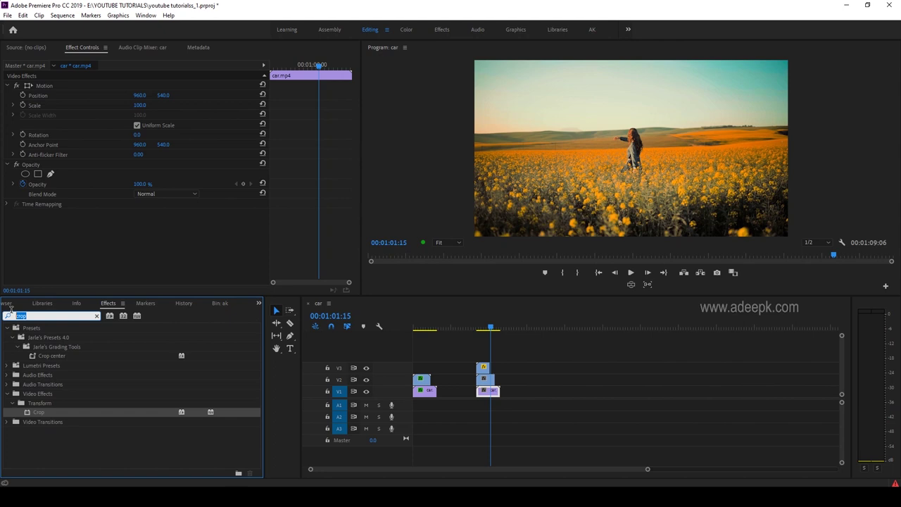
{"action": "type", "text": "wipe"}
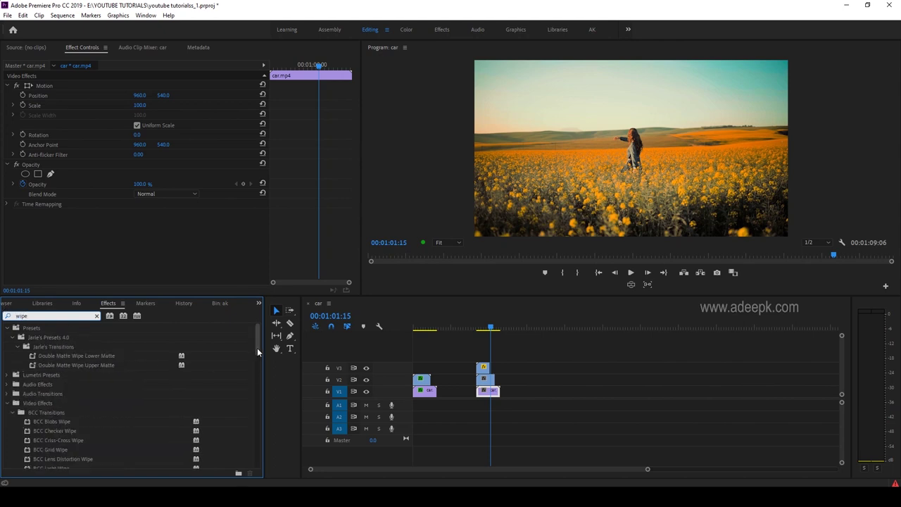
{"action": "mouse_move", "coordinate": [257, 348]}
{"action": "left_mouse_down"}
{"action": "mouse_move", "coordinate": [258, 466]}
{"action": "mouse_move", "coordinate": [260, 437]}
{"action": "mouse_move", "coordinate": [221, 429]}
{"action": "left_mouse_up"}
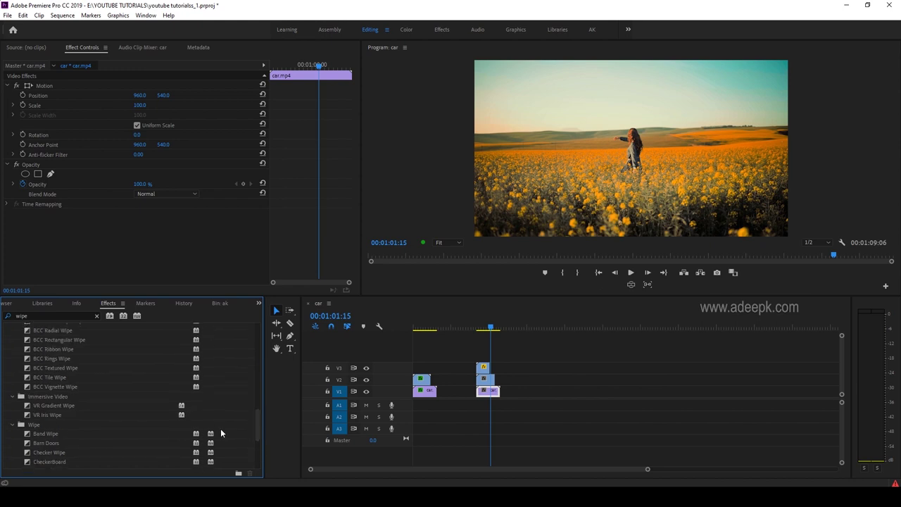
{"action": "scroll", "coordinate": [79, 385], "scroll_direction": "up", "scroll_amount": 3}
{"action": "scroll", "coordinate": [79, 385], "scroll_direction": "up", "scroll_amount": 3}
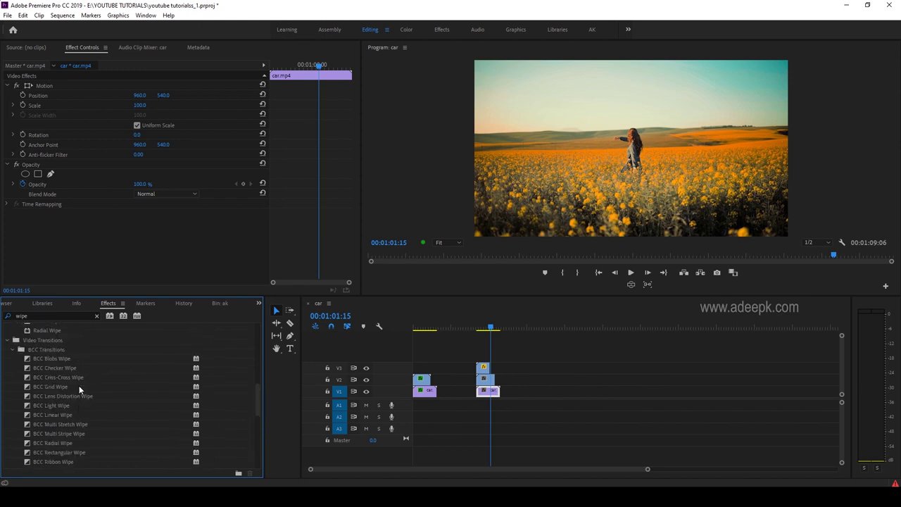
{"action": "scroll", "coordinate": [79, 385], "scroll_direction": "up", "scroll_amount": 2}
{"action": "scroll", "coordinate": [79, 385], "scroll_direction": "up", "scroll_amount": 1}
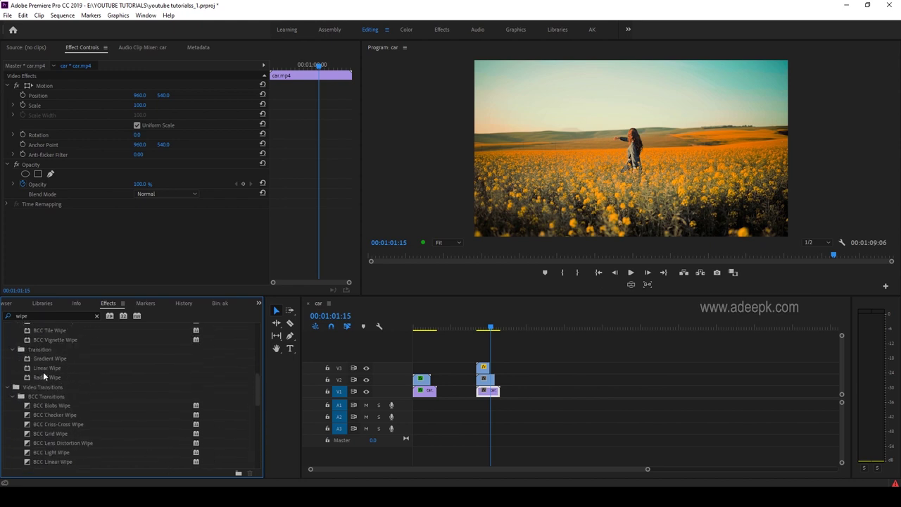
{"action": "left_click_drag", "start_coordinate": [43, 369], "coordinate": [486, 392]}
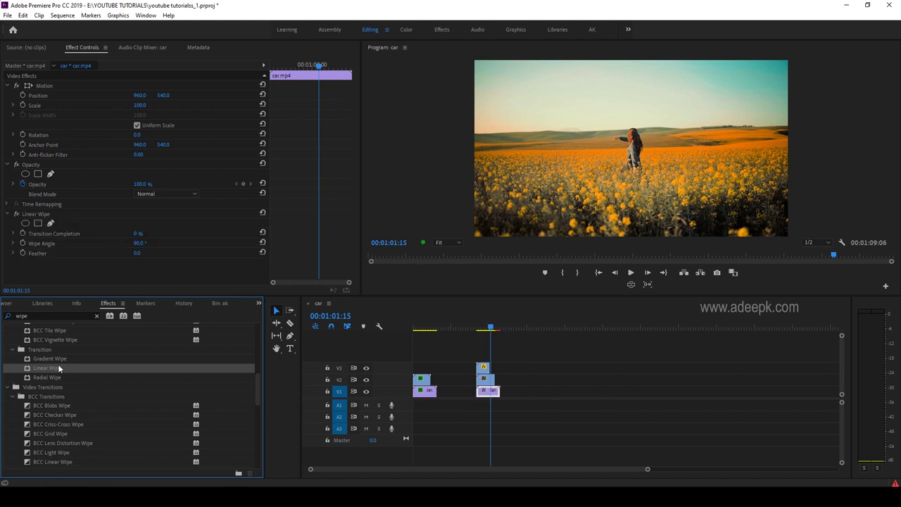
{"action": "left_click_drag", "start_coordinate": [50, 368], "coordinate": [486, 381]}
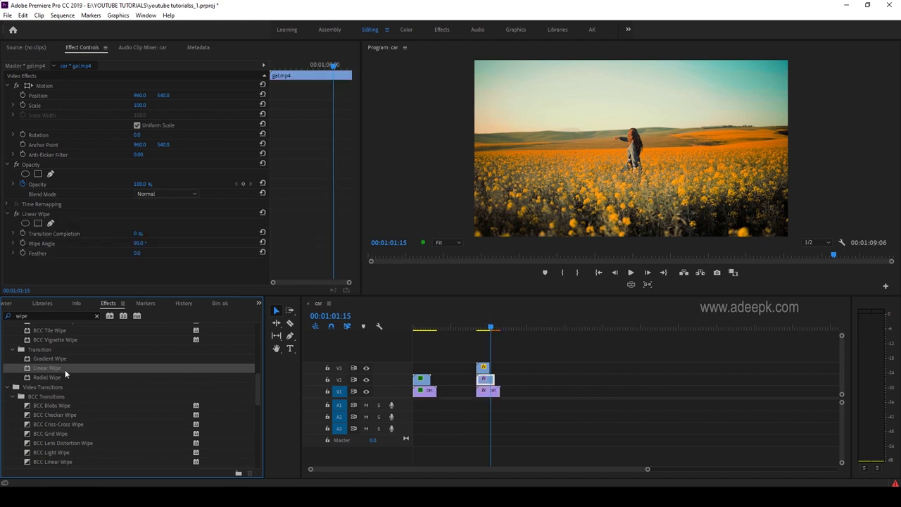
{"action": "left_click", "coordinate": [483, 367]}
{"action": "left_click", "coordinate": [486, 328]}
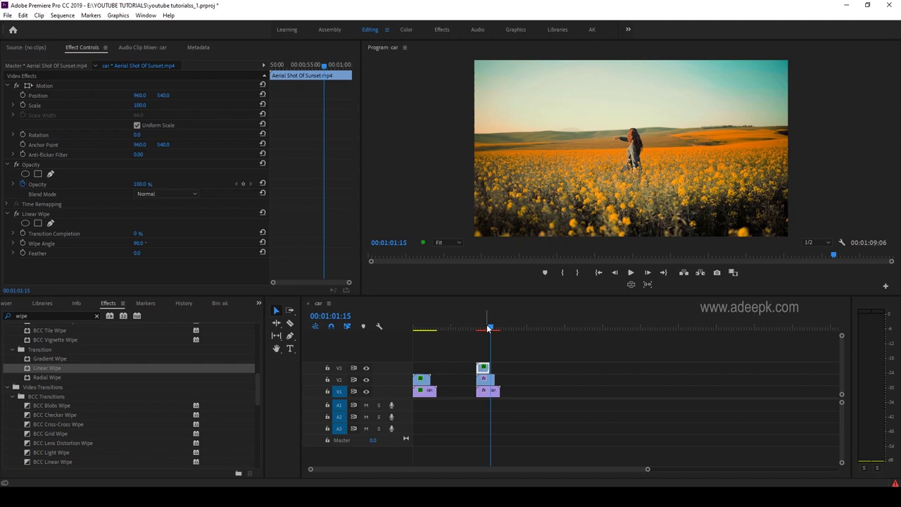
{"action": "left_click_drag", "start_coordinate": [488, 329], "coordinate": [497, 329]}
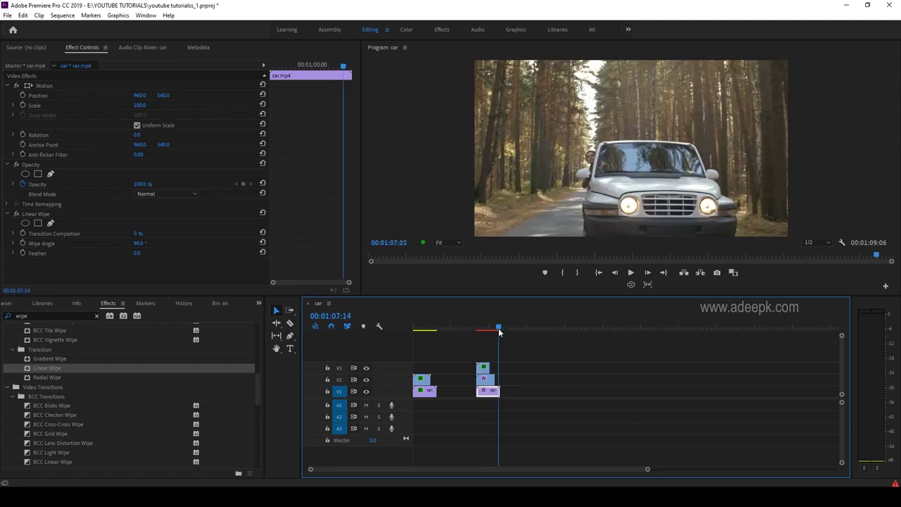
- Set the car clip's Linear Wipe to 57% Transition Completion at a 156° Wipe Angle
{"action": "left_click", "coordinate": [134, 235]}
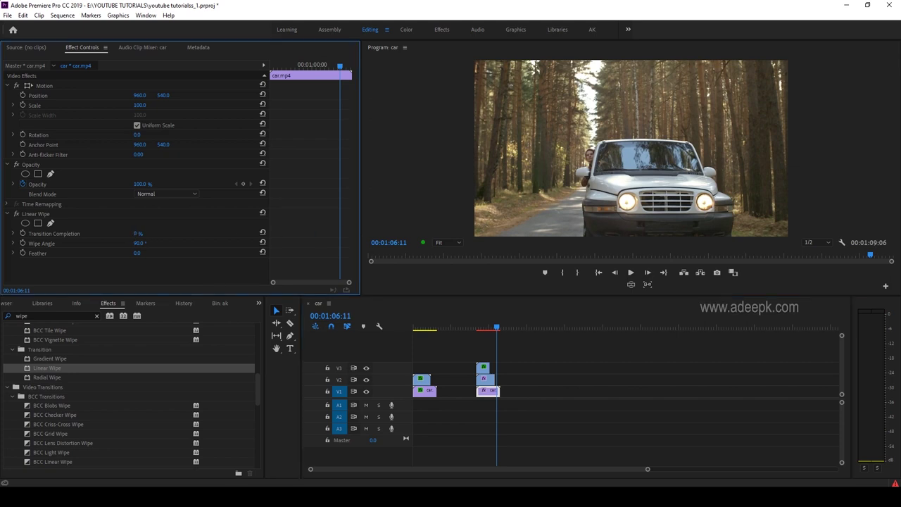
{"action": "mouse_move", "coordinate": [138, 233]}
{"action": "left_mouse_down"}
{"action": "mouse_move", "coordinate": [214, 243]}
{"action": "mouse_move", "coordinate": [173, 243]}
{"action": "mouse_move", "coordinate": [183, 242]}
{"action": "left_mouse_up"}
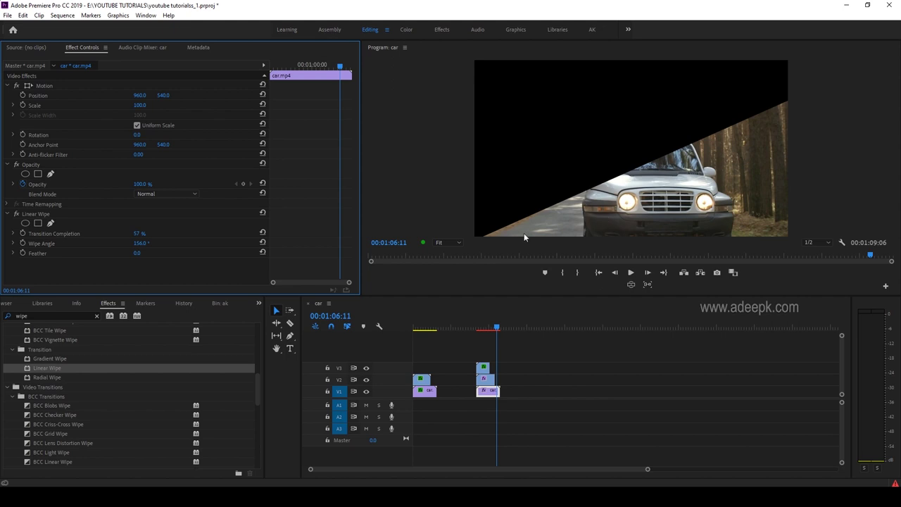
{"action": "left_click_drag", "start_coordinate": [495, 327], "coordinate": [499, 329]}
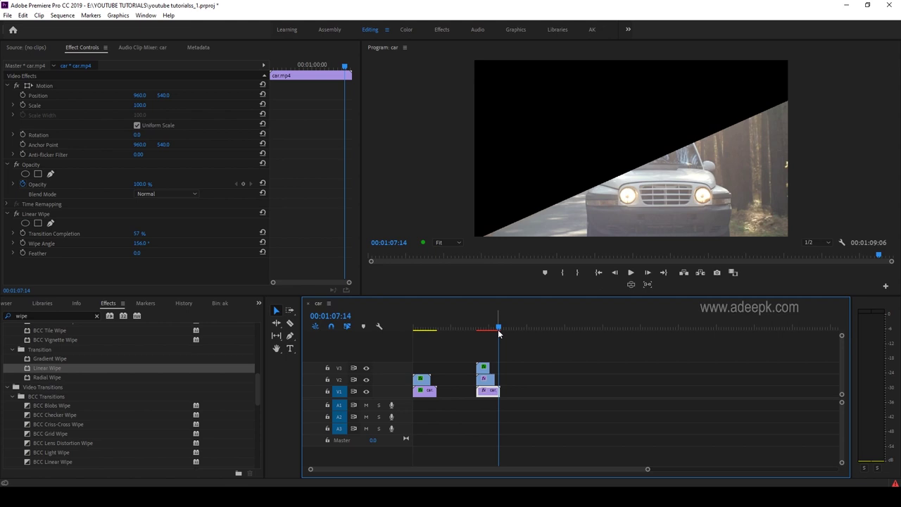
- Set the car clip's Motion Scale to 75
{"action": "left_click", "coordinate": [146, 104]}
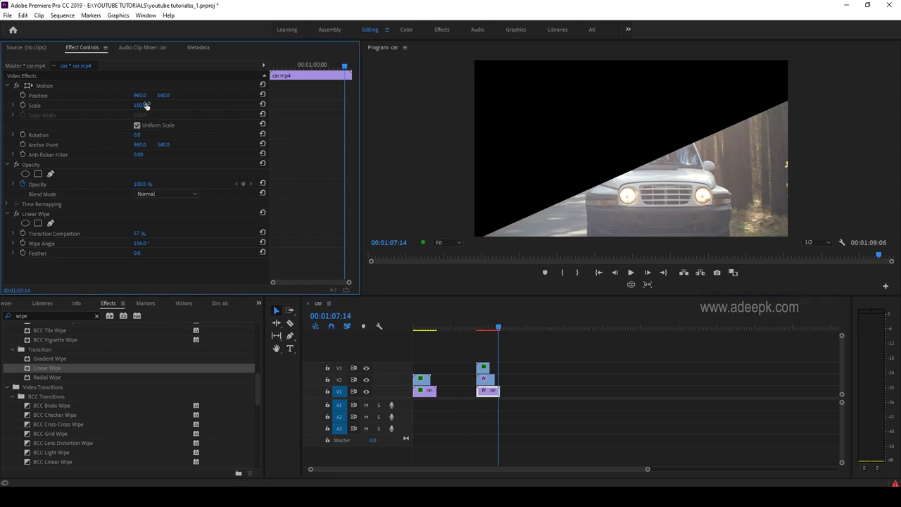
{"action": "type", "text": "75"}
{"action": "key", "text": "Return"}
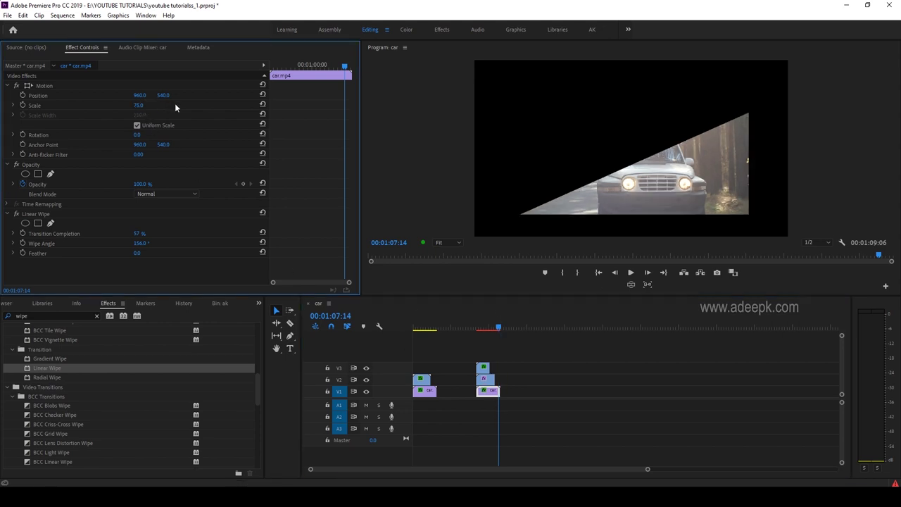
- Drag the scaled car clip toward the lower right of the frame
{"action": "left_click", "coordinate": [43, 86]}
{"action": "left_click_drag", "start_coordinate": [652, 190], "coordinate": [654, 193]}
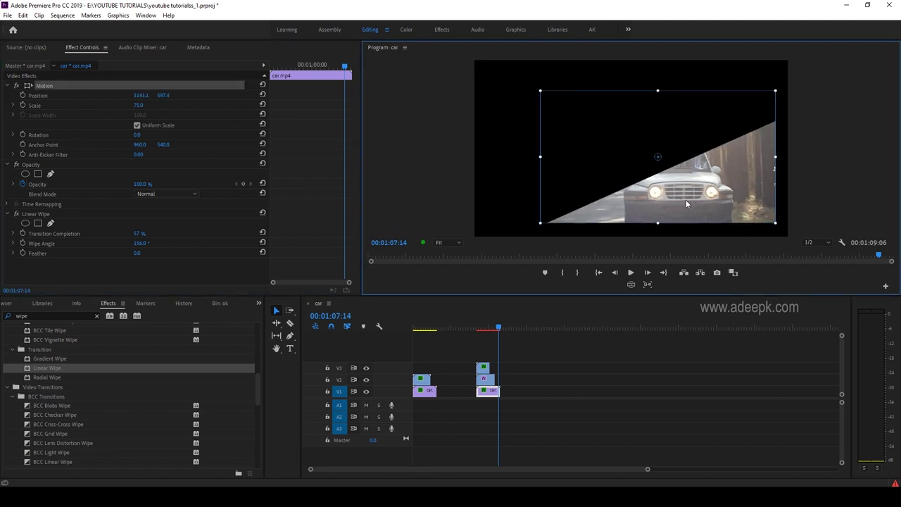
{"action": "left_click_drag", "start_coordinate": [687, 205], "coordinate": [699, 213]}
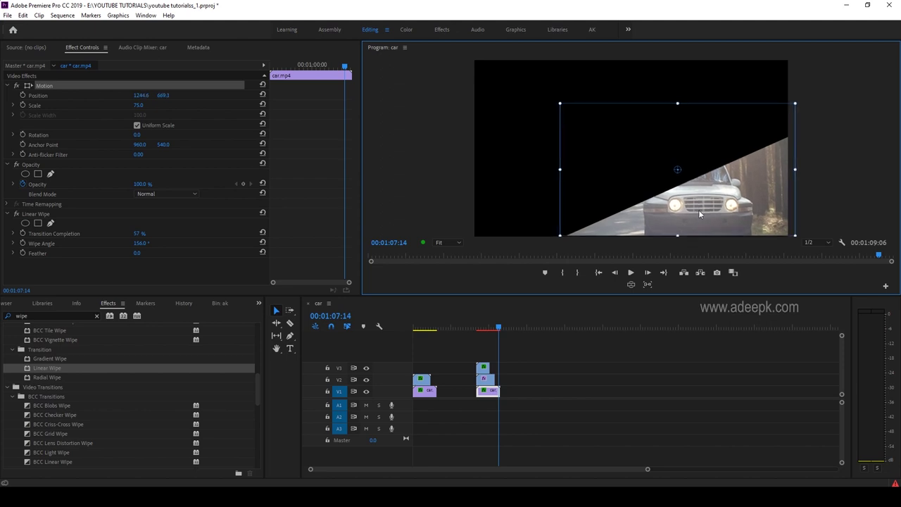
{"action": "left_click_drag", "start_coordinate": [698, 211], "coordinate": [697, 210]}
{"action": "left_click", "coordinate": [487, 328]}
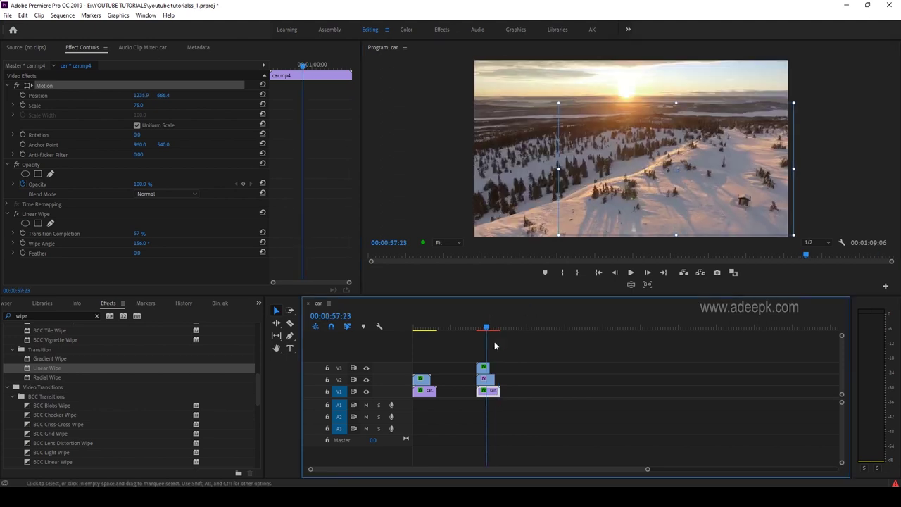
{"action": "left_click", "coordinate": [494, 328]}
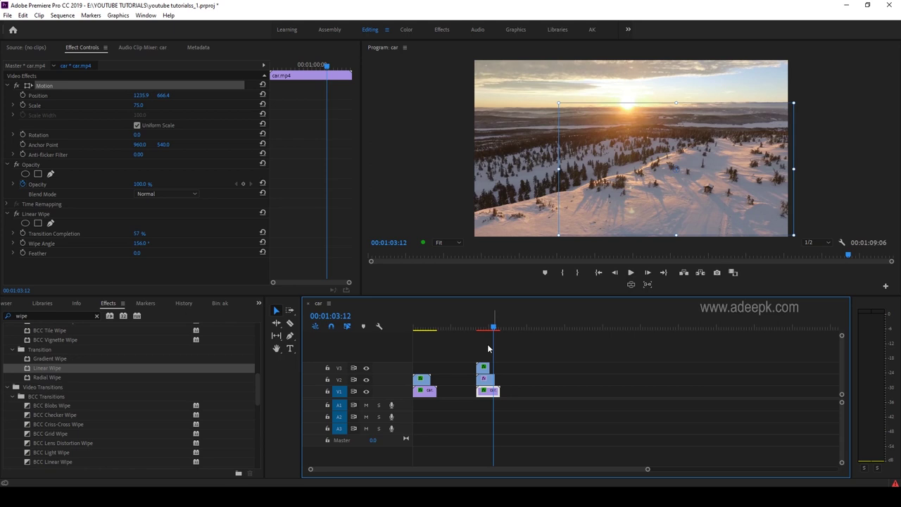
- Give the gal.mp4 flower-field clip a Linear Wipe at 53% completion and 231° angle
{"action": "left_click", "coordinate": [489, 381]}
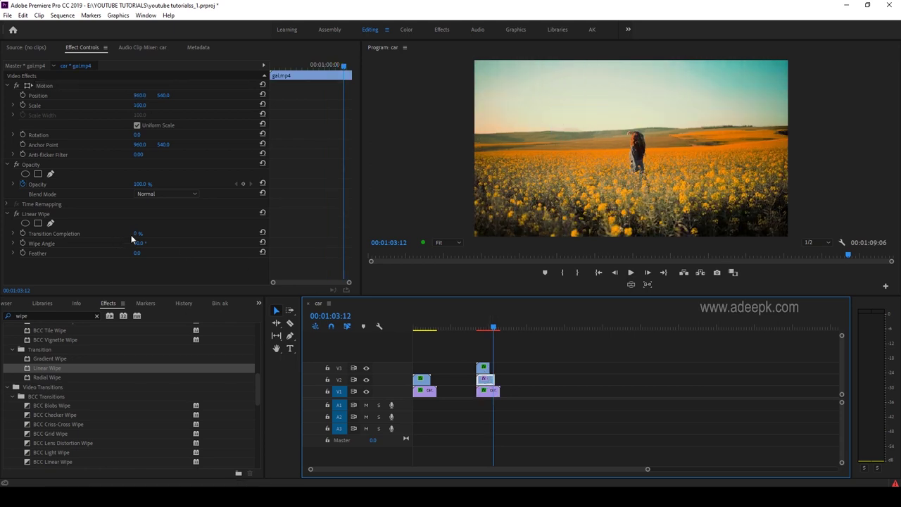
{"action": "mouse_move", "coordinate": [138, 234]}
{"action": "left_mouse_down"}
{"action": "mouse_move", "coordinate": [178, 234]}
{"action": "mouse_move", "coordinate": [140, 233]}
{"action": "left_mouse_up"}
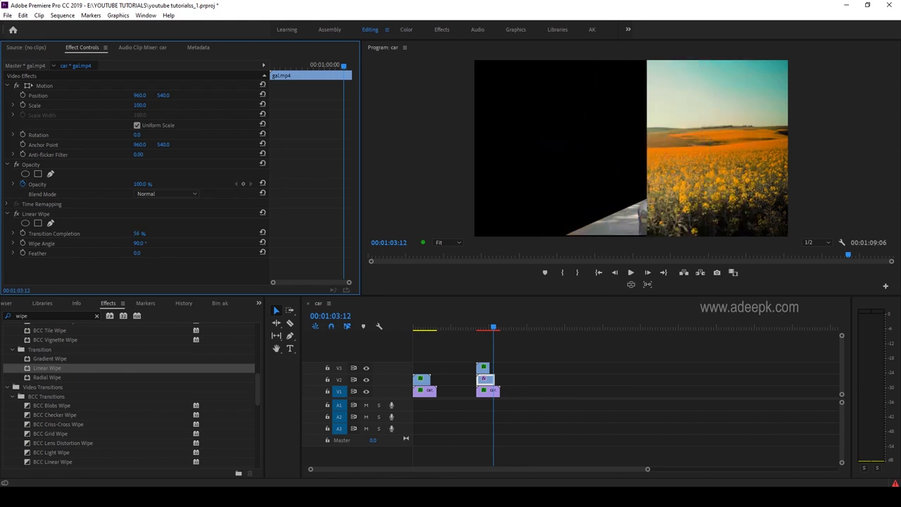
{"action": "mouse_move", "coordinate": [140, 233]}
{"action": "left_mouse_down"}
{"action": "mouse_move", "coordinate": [147, 233]}
{"action": "mouse_move", "coordinate": [84, 244]}
{"action": "mouse_move", "coordinate": [205, 243]}
{"action": "left_mouse_up"}
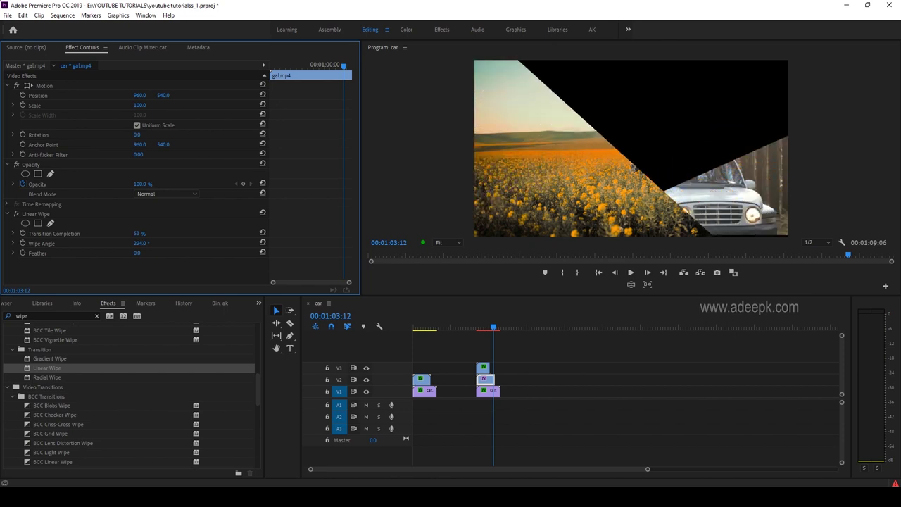
{"action": "left_click_drag", "start_coordinate": [143, 243], "coordinate": [149, 243]}
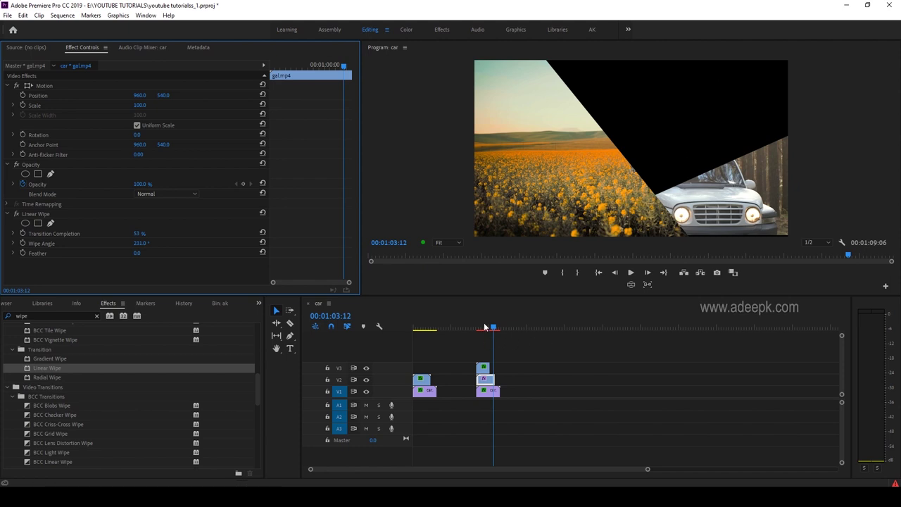
{"action": "left_click_drag", "start_coordinate": [490, 330], "coordinate": [486, 331]}
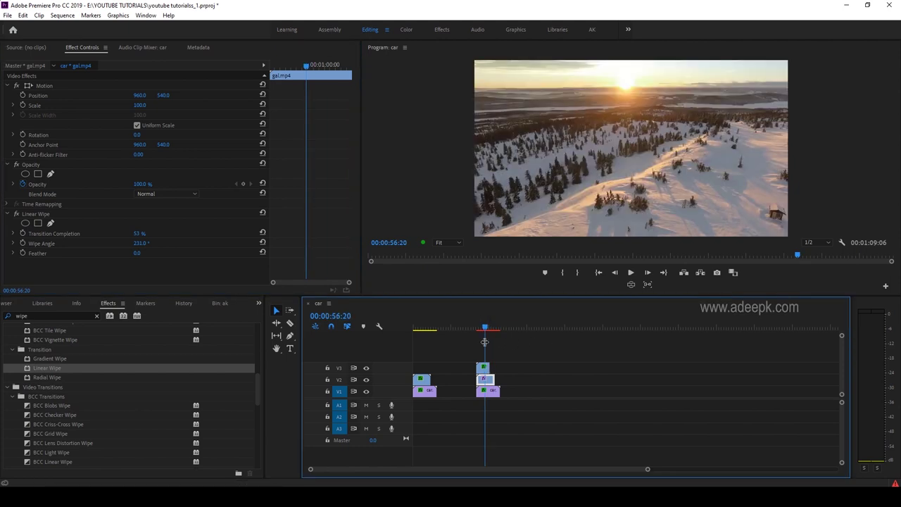
- Wipe the V3 snowy sunset clip at 35% completion with a rotated wipe angle
{"action": "left_click", "coordinate": [483, 366]}
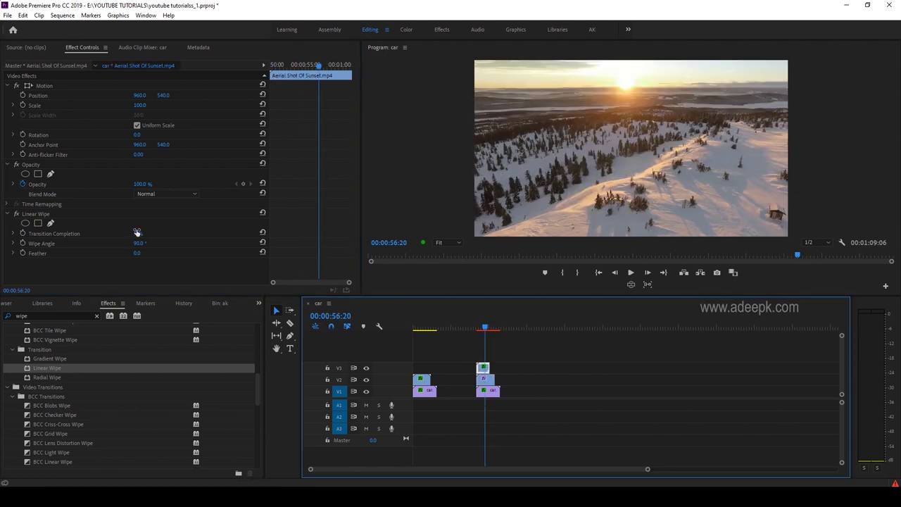
{"action": "mouse_move", "coordinate": [138, 232]}
{"action": "left_mouse_down"}
{"action": "mouse_move", "coordinate": [157, 232]}
{"action": "mouse_move", "coordinate": [139, 261]}
{"action": "mouse_move", "coordinate": [202, 243]}
{"action": "left_mouse_up"}
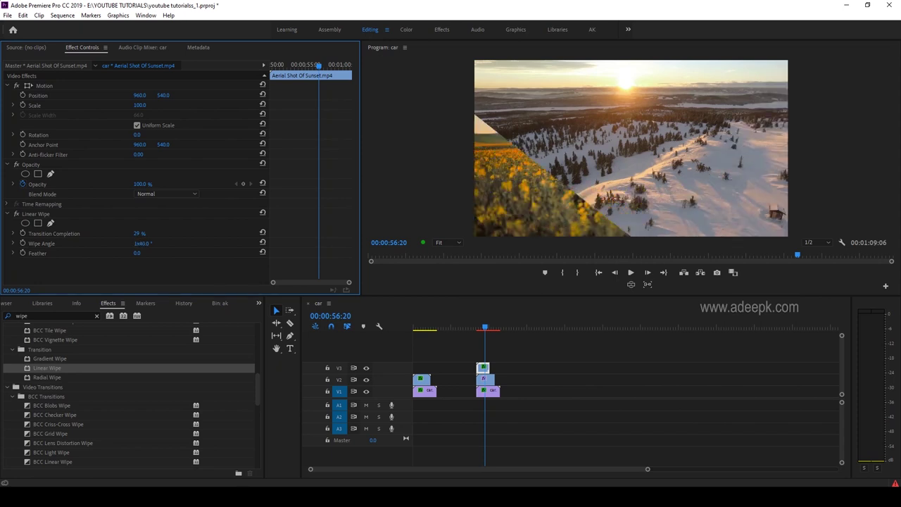
{"action": "mouse_move", "coordinate": [143, 243]}
{"action": "left_mouse_down"}
{"action": "mouse_move", "coordinate": [189, 243]}
{"action": "mouse_move", "coordinate": [105, 243]}
{"action": "mouse_move", "coordinate": [173, 243]}
{"action": "mouse_move", "coordinate": [115, 243]}
{"action": "mouse_move", "coordinate": [146, 243]}
{"action": "left_mouse_up"}
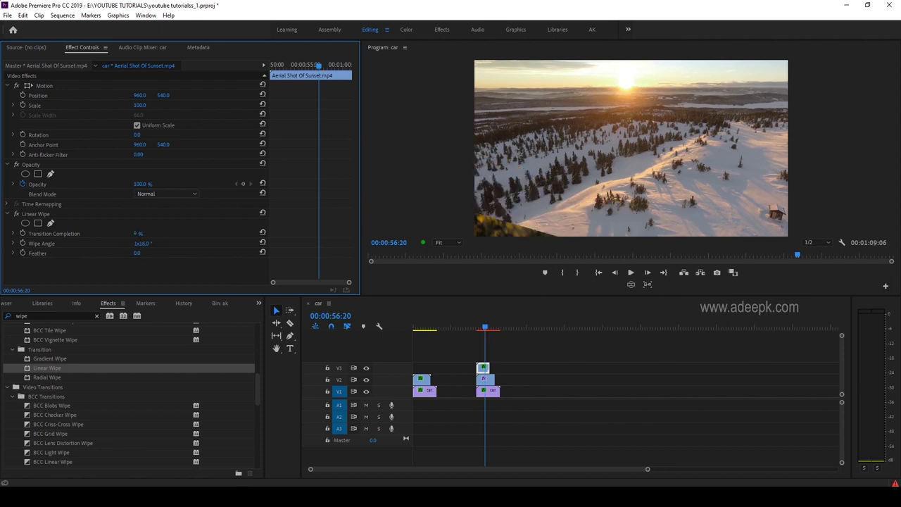
{"action": "mouse_move", "coordinate": [139, 233]}
{"action": "left_mouse_down"}
{"action": "mouse_move", "coordinate": [164, 233]}
{"action": "mouse_move", "coordinate": [148, 233]}
{"action": "left_mouse_up"}
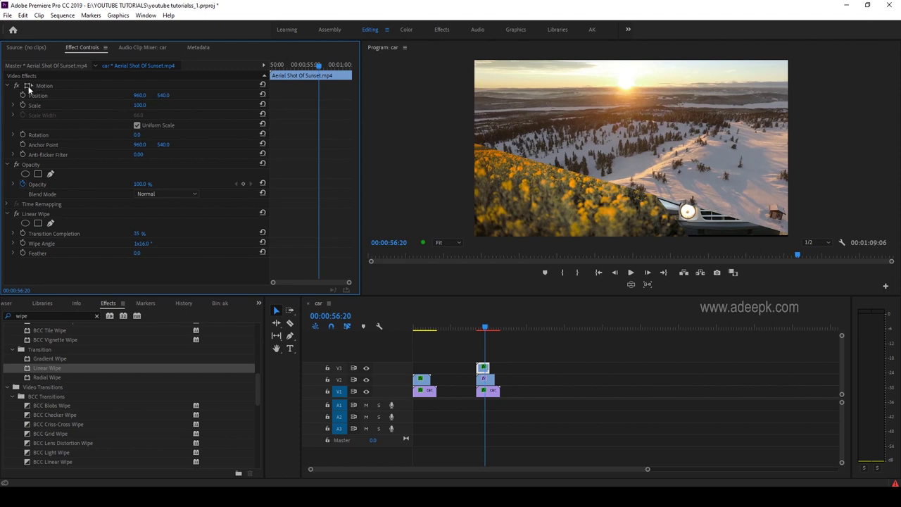
- Nudge the sunset clip slightly upward in the Program monitor using Motion
{"action": "left_click", "coordinate": [34, 85]}
{"action": "mouse_move", "coordinate": [636, 138]}
{"action": "left_mouse_down"}
{"action": "mouse_move", "coordinate": [660, 120]}
{"action": "mouse_move", "coordinate": [636, 129]}
{"action": "left_mouse_up"}
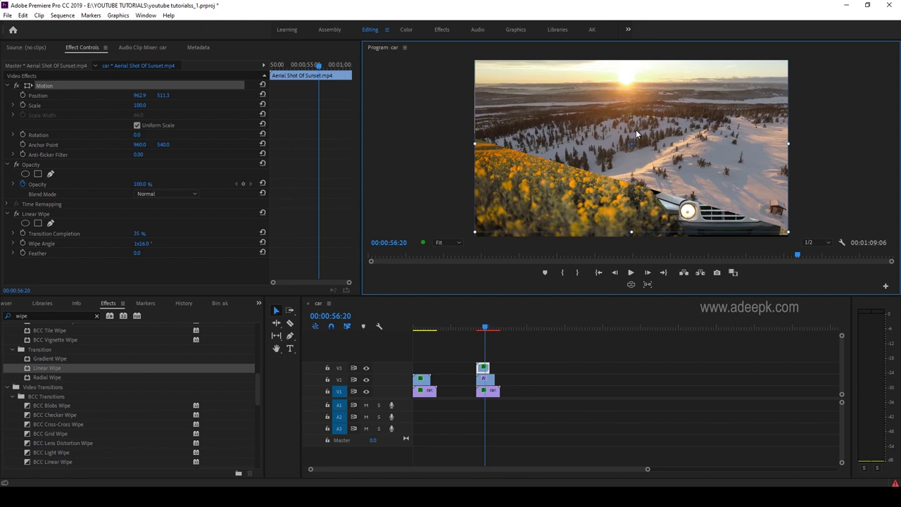
{"action": "left_click", "coordinate": [449, 200]}
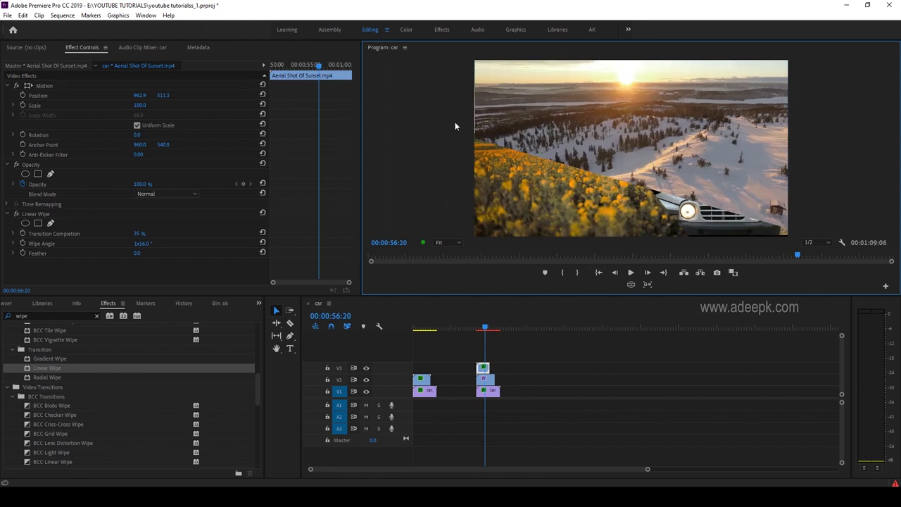
- Play back around 57 seconds to preview the sunset, flower and car diagonal composite
{"action": "left_click_drag", "start_coordinate": [486, 329], "coordinate": [484, 327]}
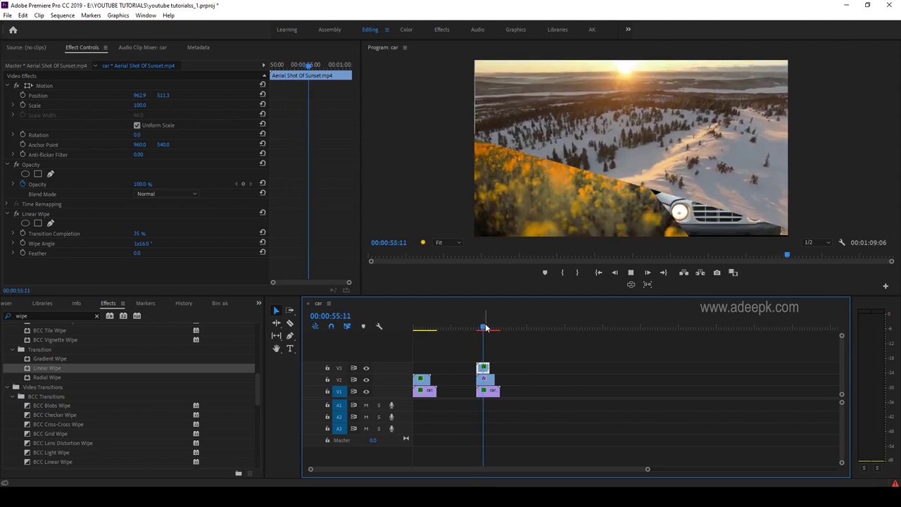
{"action": "key", "text": "space"}
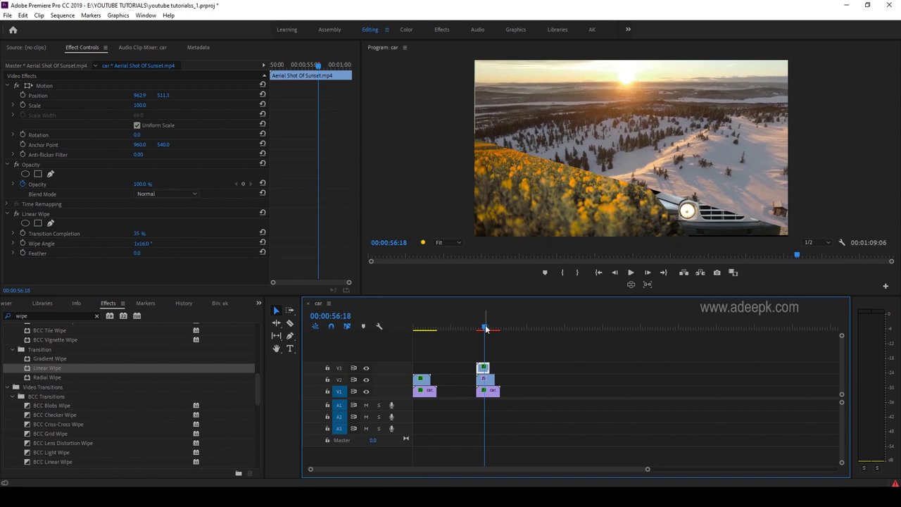
{"action": "key", "text": "space"}
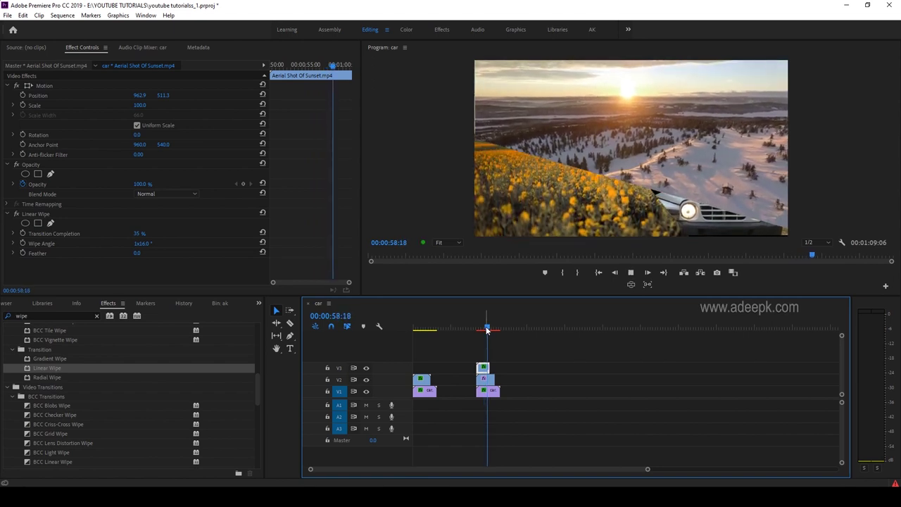
{"action": "key", "text": "space"}
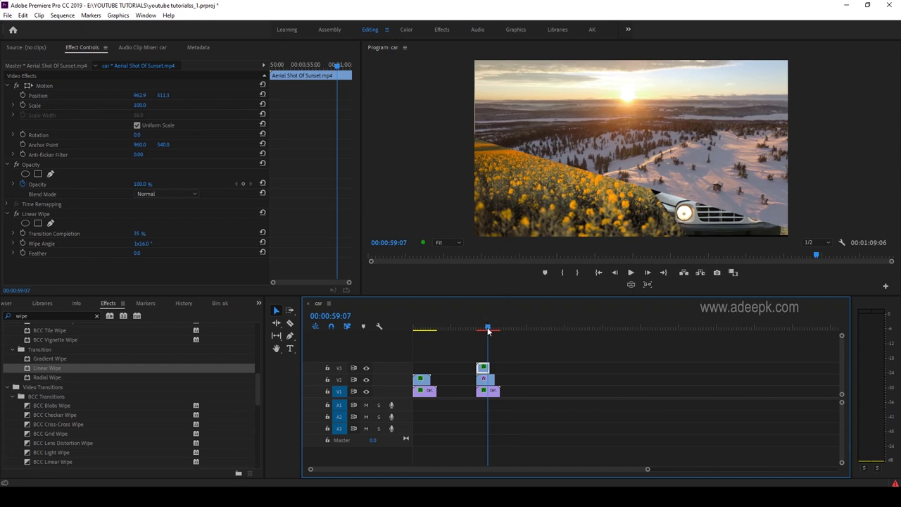
{"action": "left_click_drag", "start_coordinate": [489, 331], "coordinate": [486, 329]}
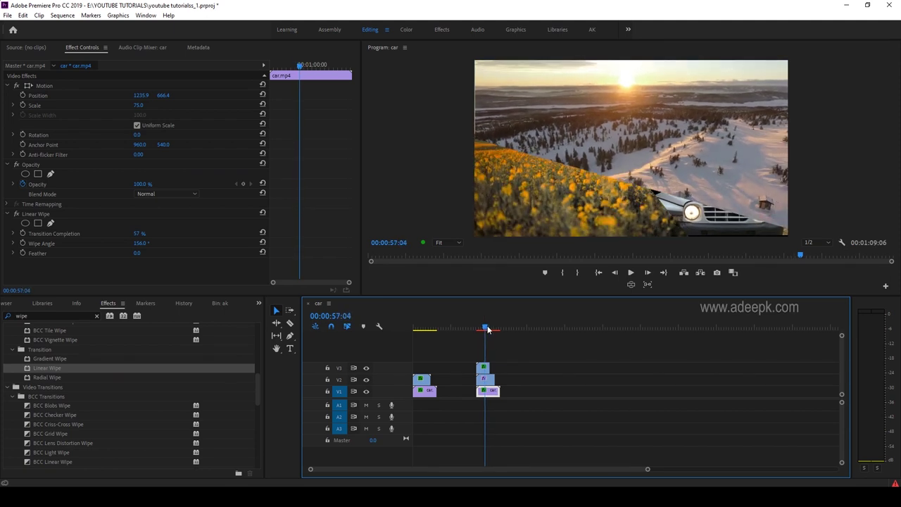